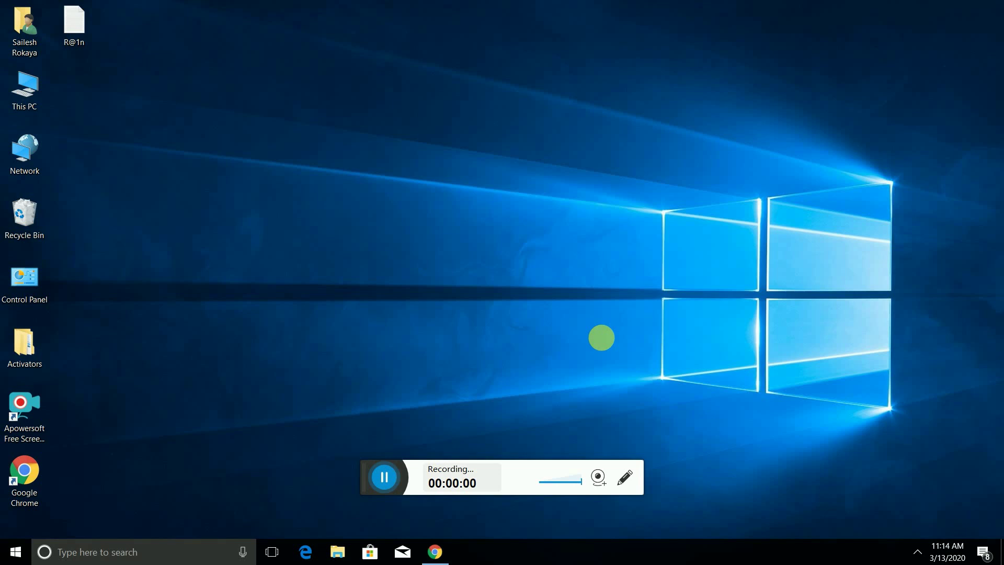
Refresh the desktop several times from its right-click menu.
mouse_move(551, 300)
right_click(602, 341)
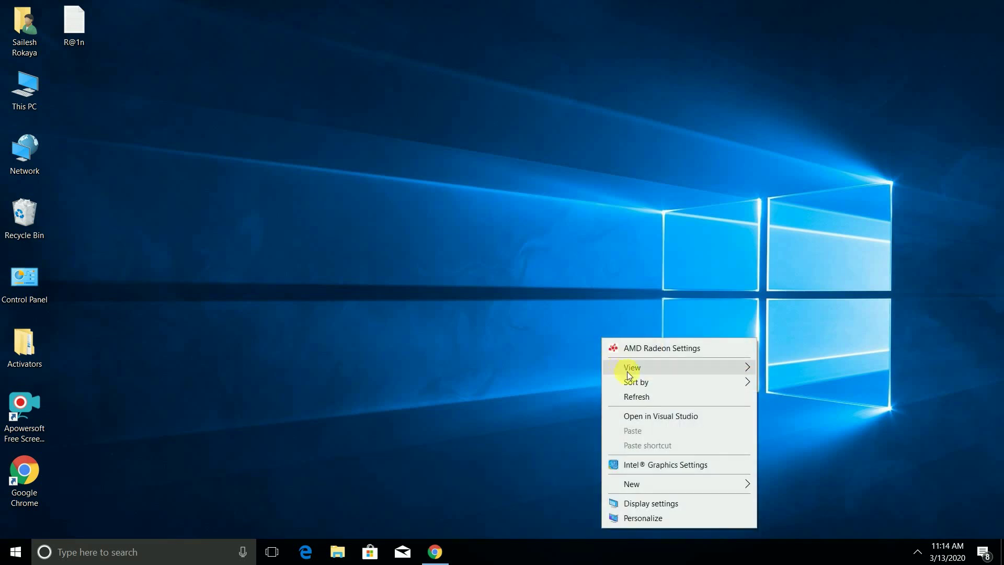
left_click(635, 400)
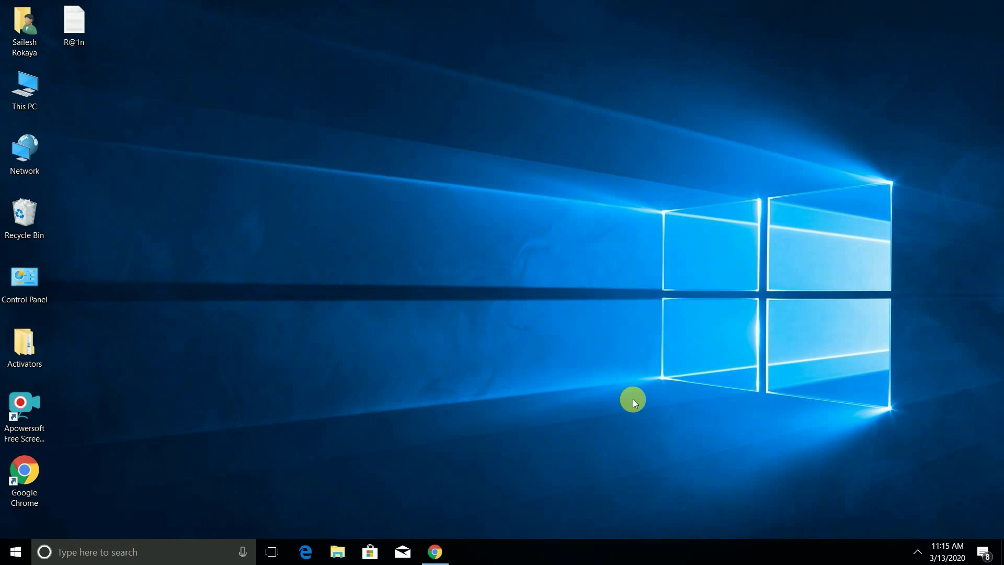
right_click(633, 400)
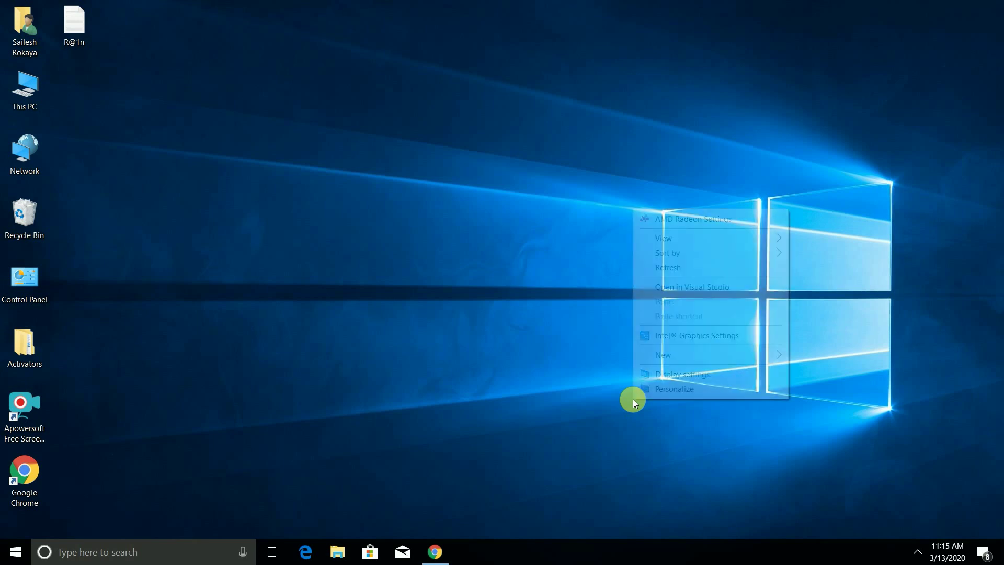
left_click(668, 268)
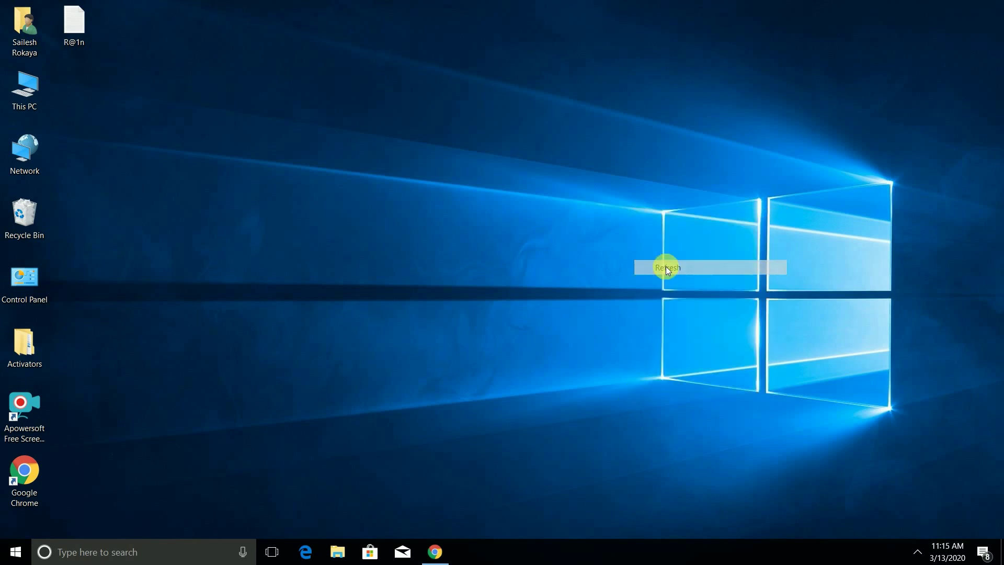
right_click(320, 256)
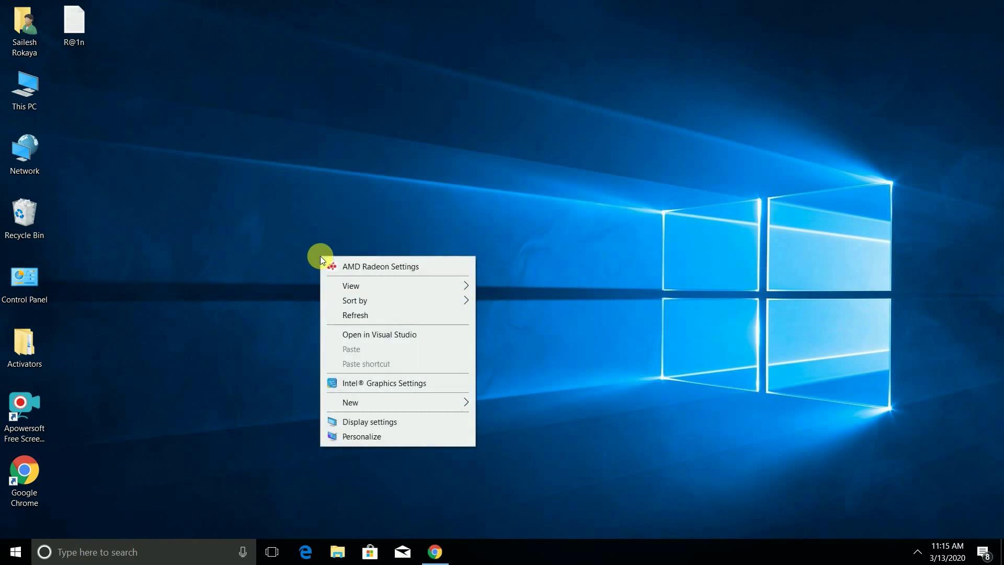
left_click(343, 314)
right_click(344, 312)
left_click(370, 373)
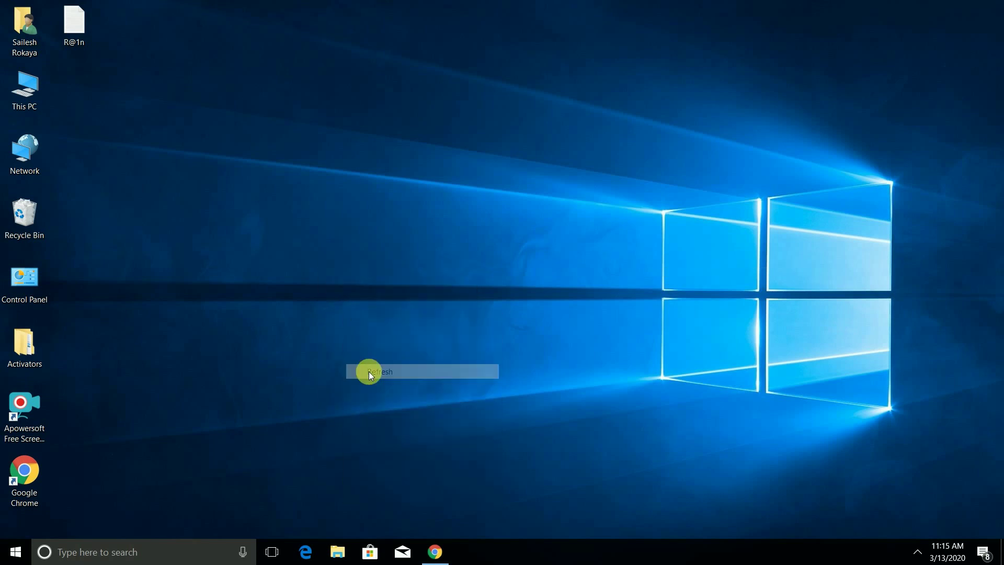
right_click(369, 373)
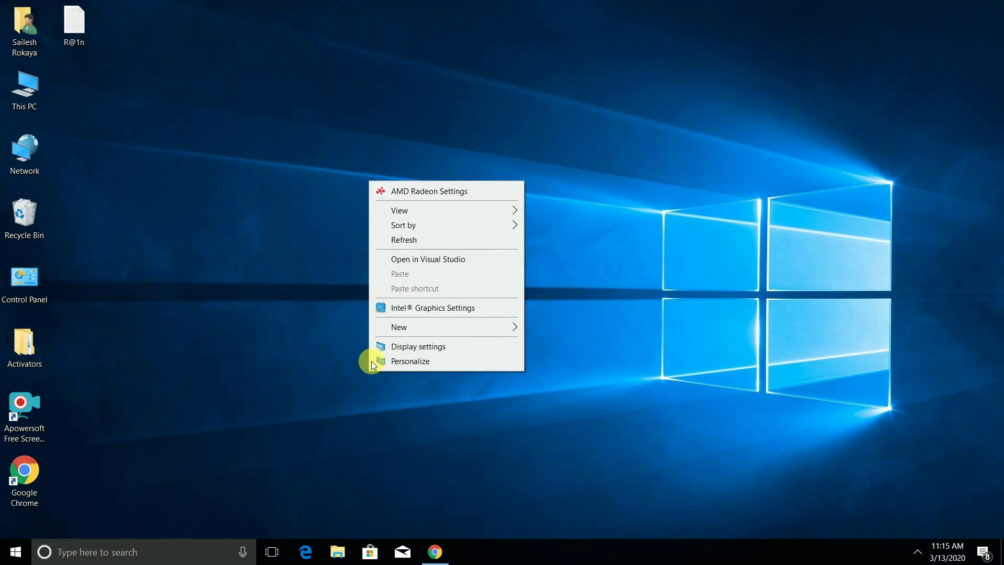
left_click(390, 244)
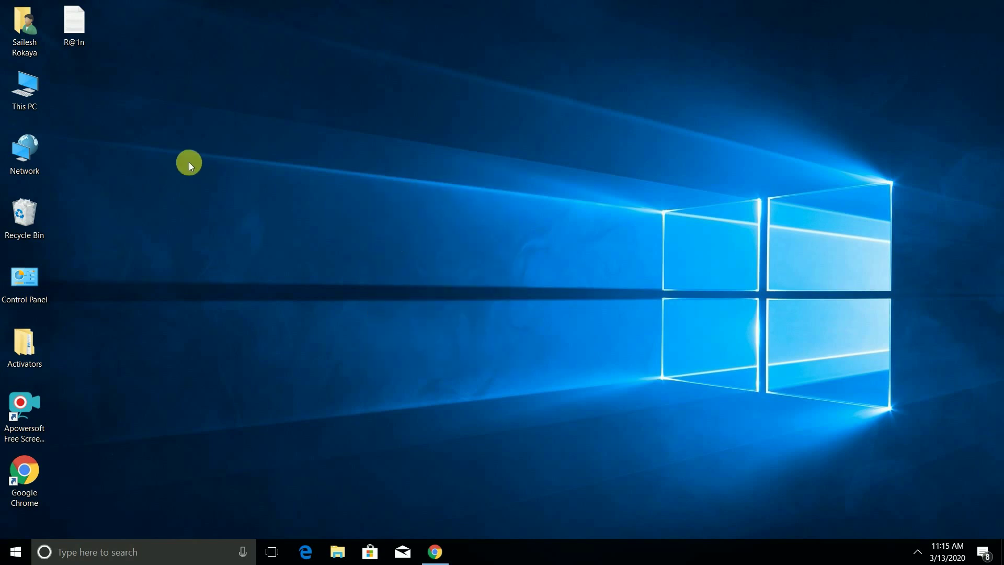
Browse This PC > Local Disk (D:) > Software BackUp into the nested SQL Sever 2008 R2 Developer Edition folder.
left_click(33, 94)
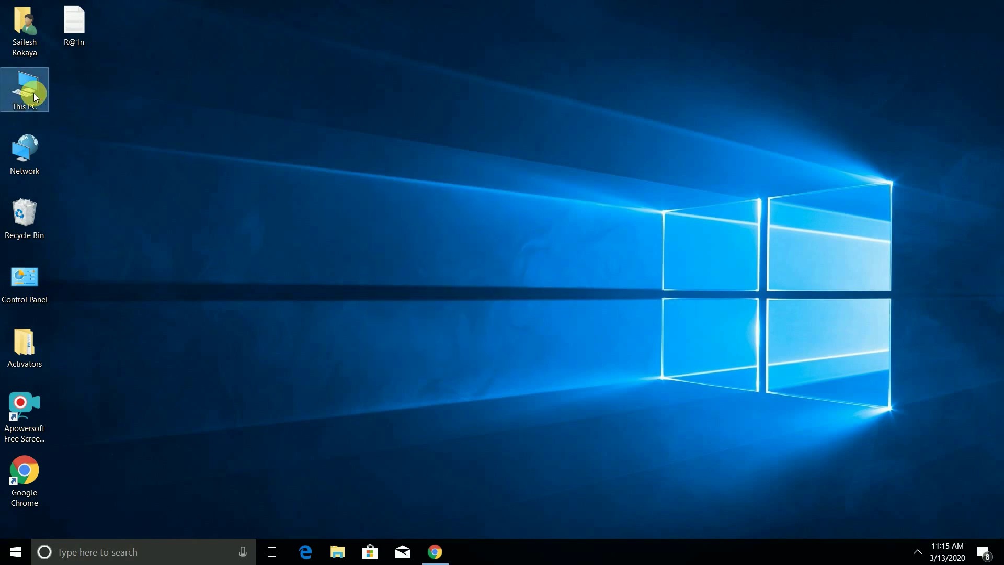
double_click(33, 93)
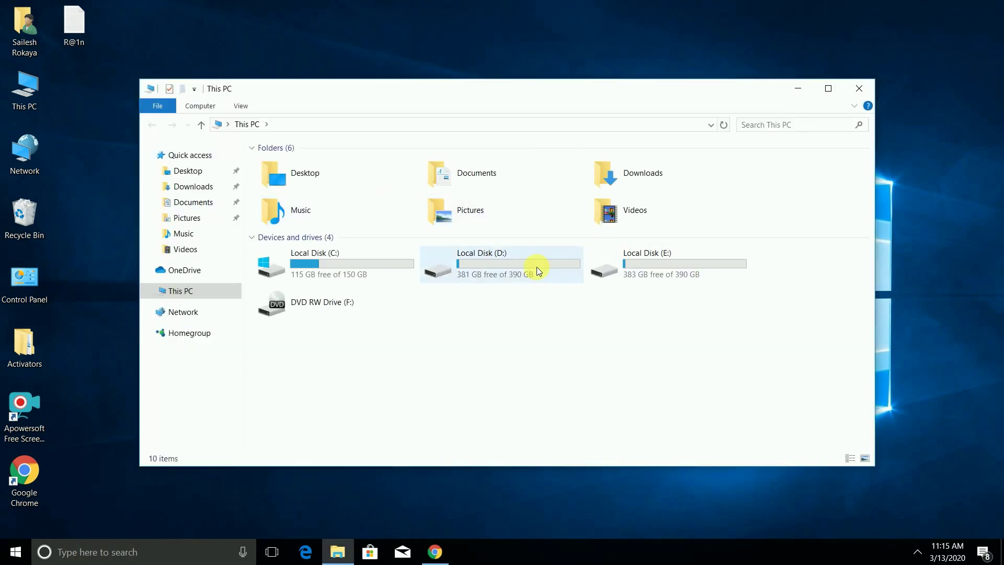
left_click(504, 272)
double_click(504, 275)
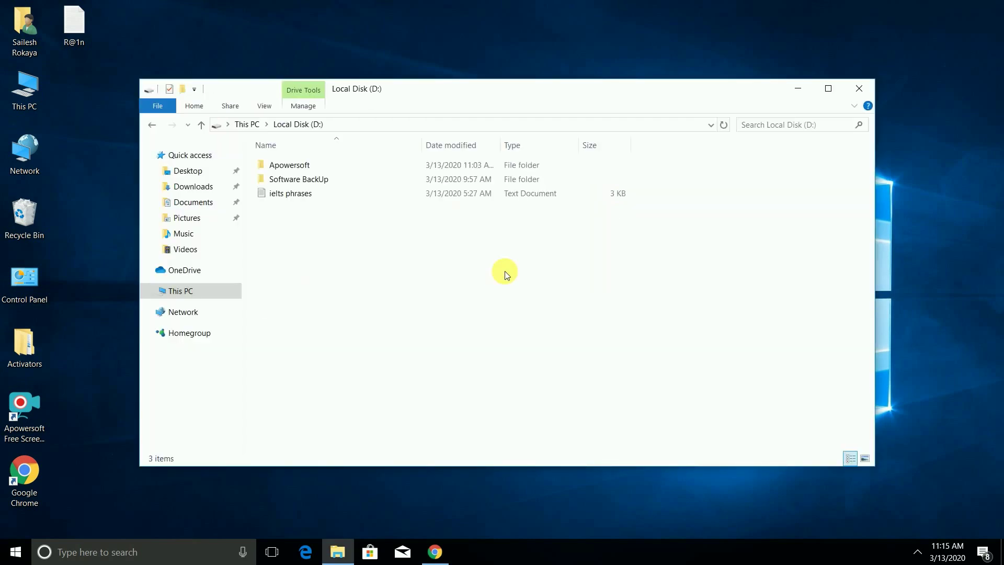
double_click(314, 180)
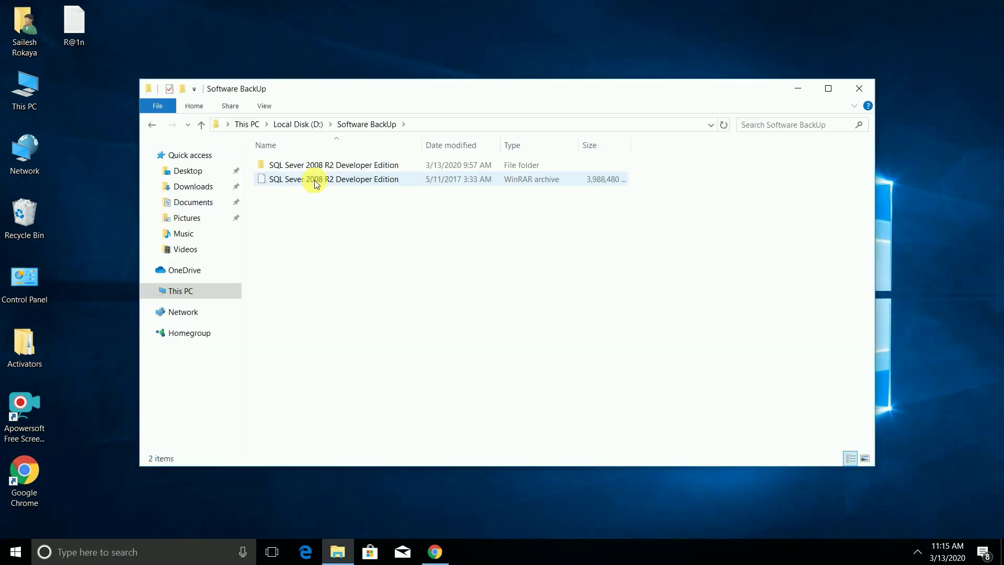
right_click(511, 262)
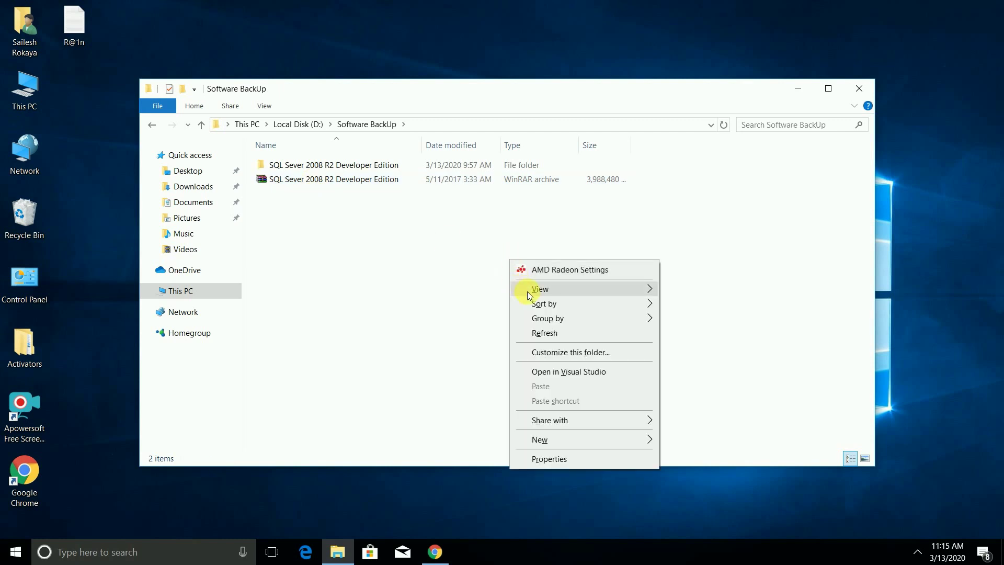
left_click(539, 334)
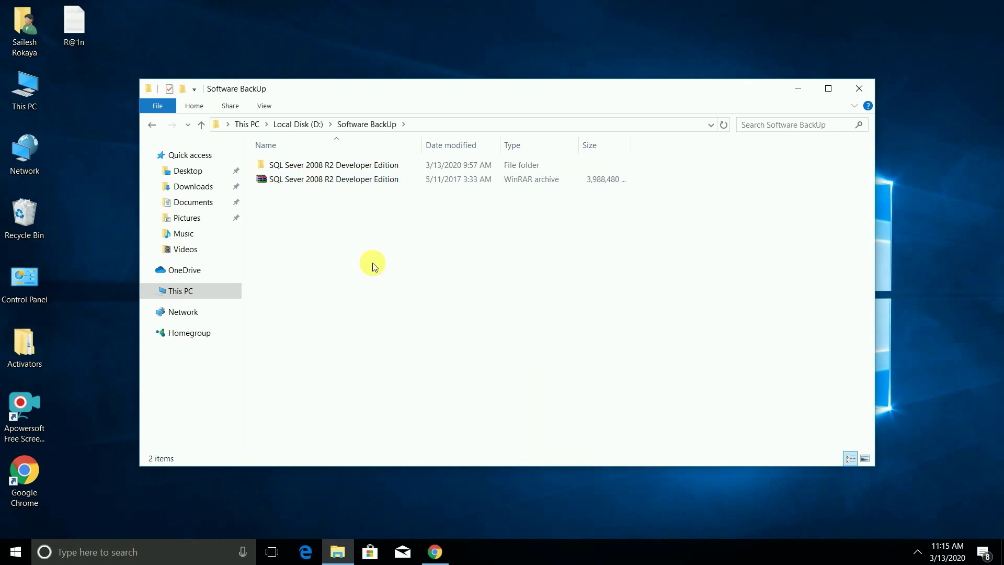
double_click(336, 165)
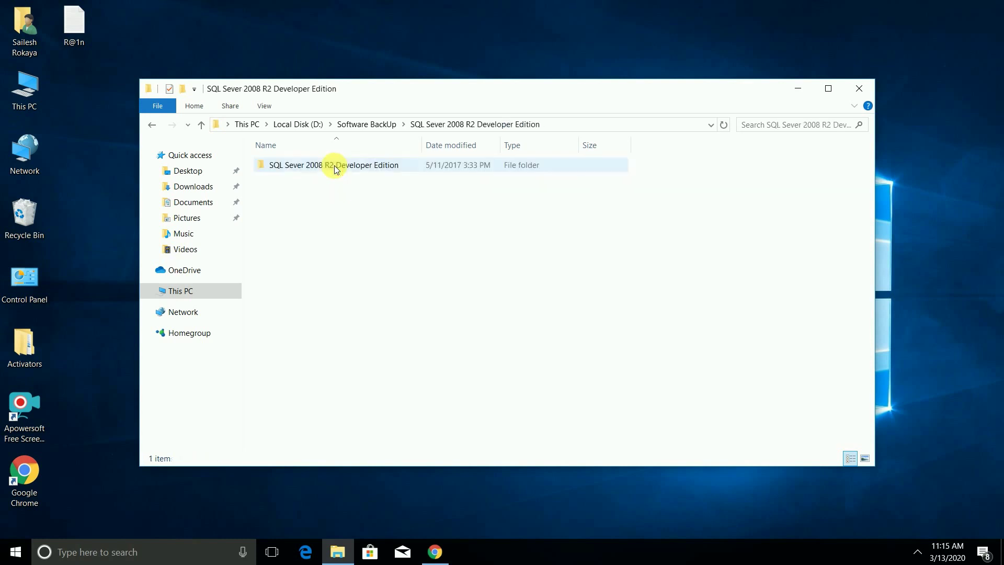
double_click(335, 165)
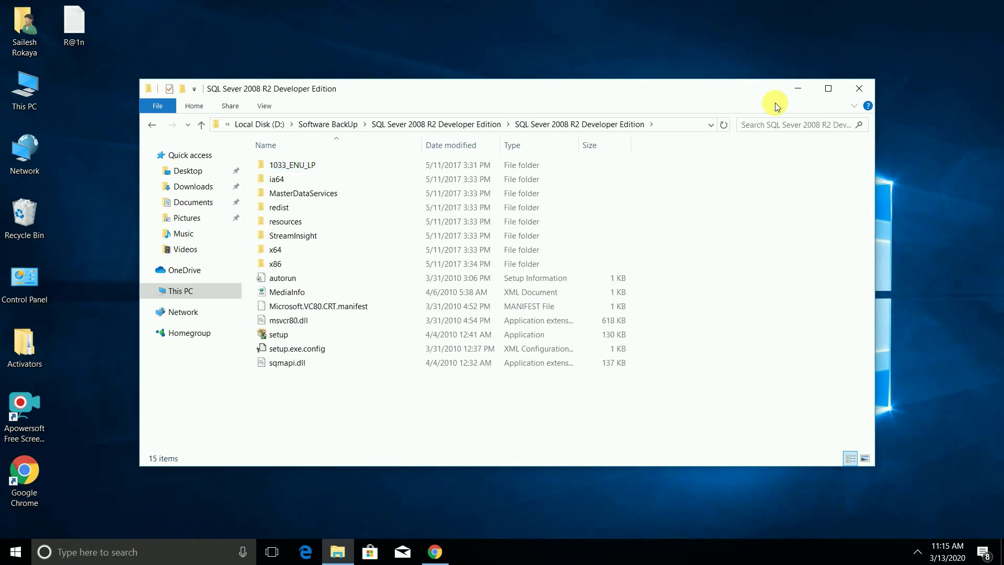
Maximize the Explorer window and launch the setup application.
left_click(825, 90)
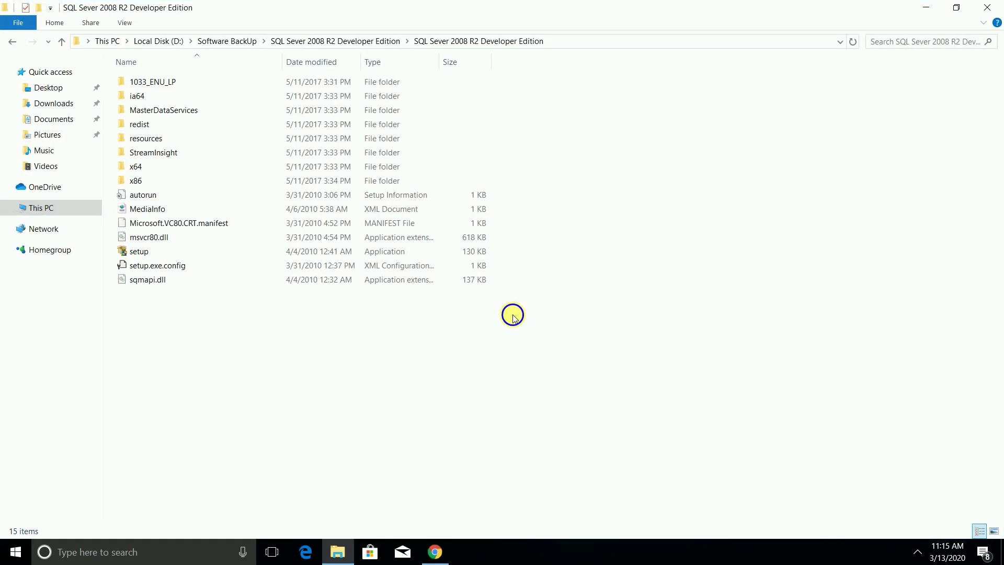
right_click(513, 314)
left_click(541, 388)
left_click(137, 253)
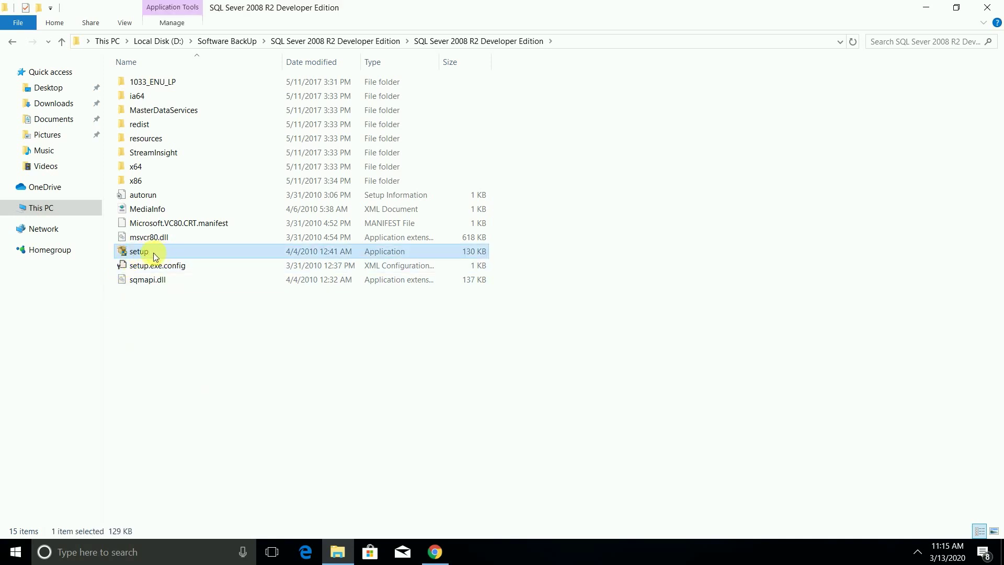
double_click(159, 254)
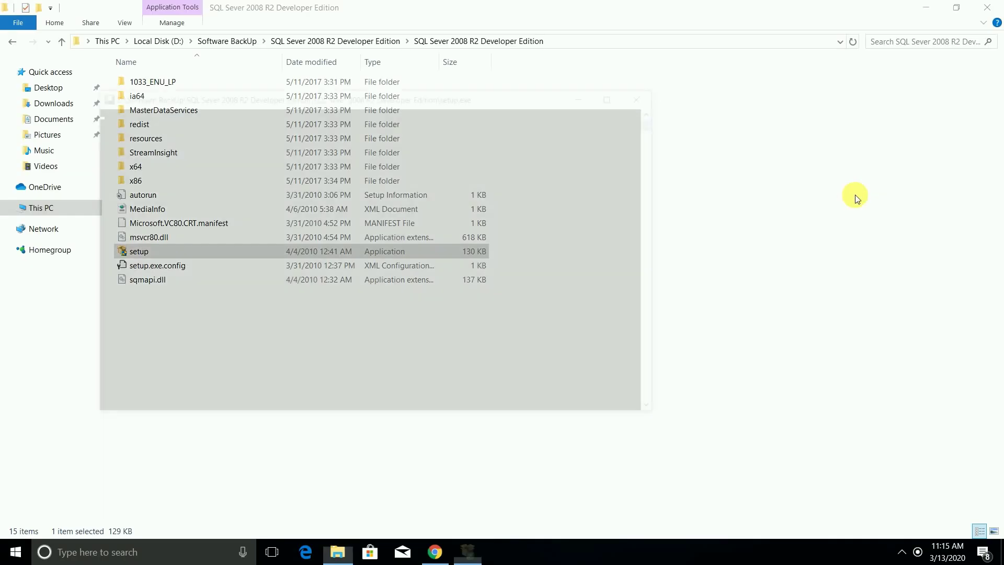
Minimize Explorer and keep refreshing the desktop while the SQL Server setup loads.
left_click(926, 7)
right_click(680, 136)
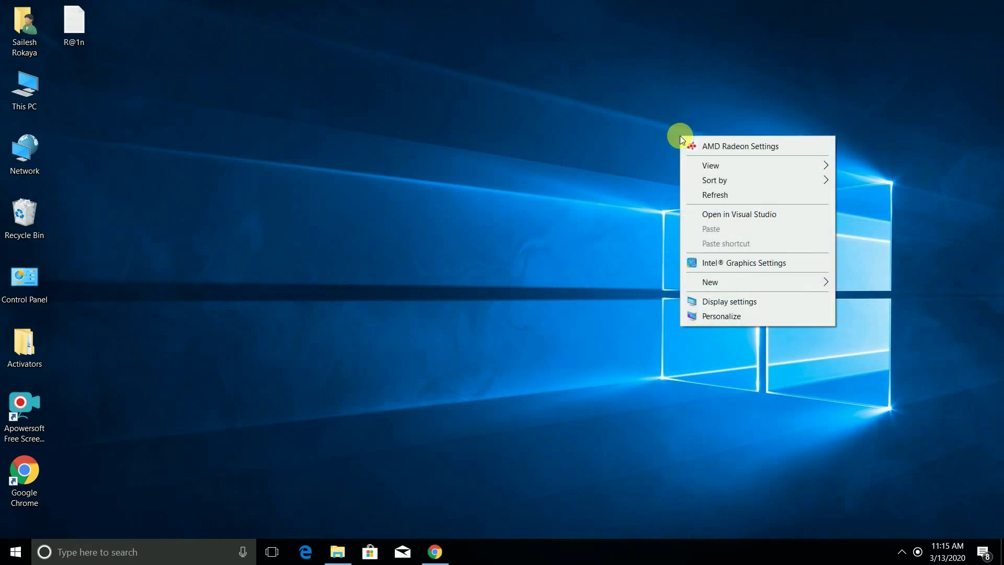
left_click(691, 194)
right_click(823, 159)
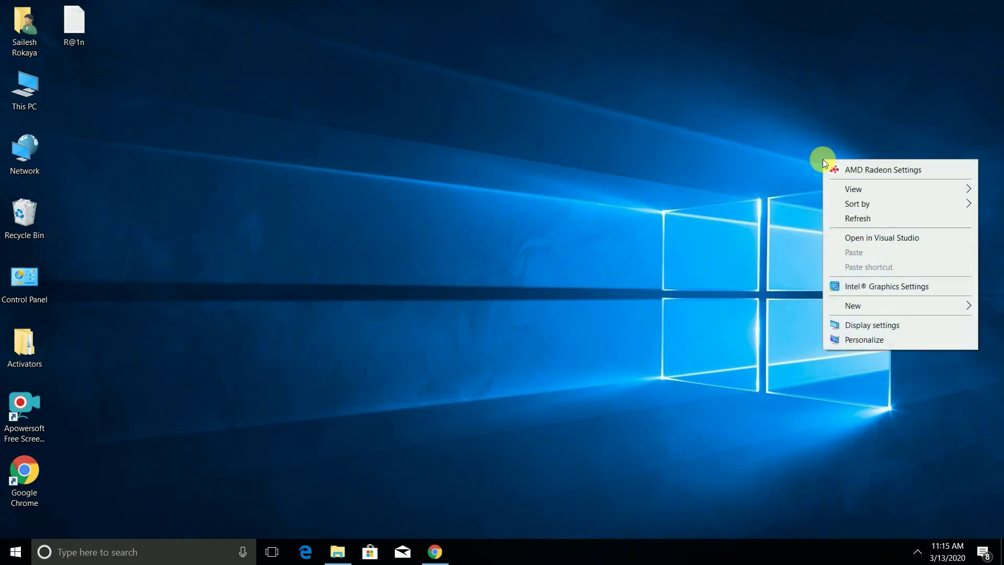
left_click(842, 218)
right_click(843, 218)
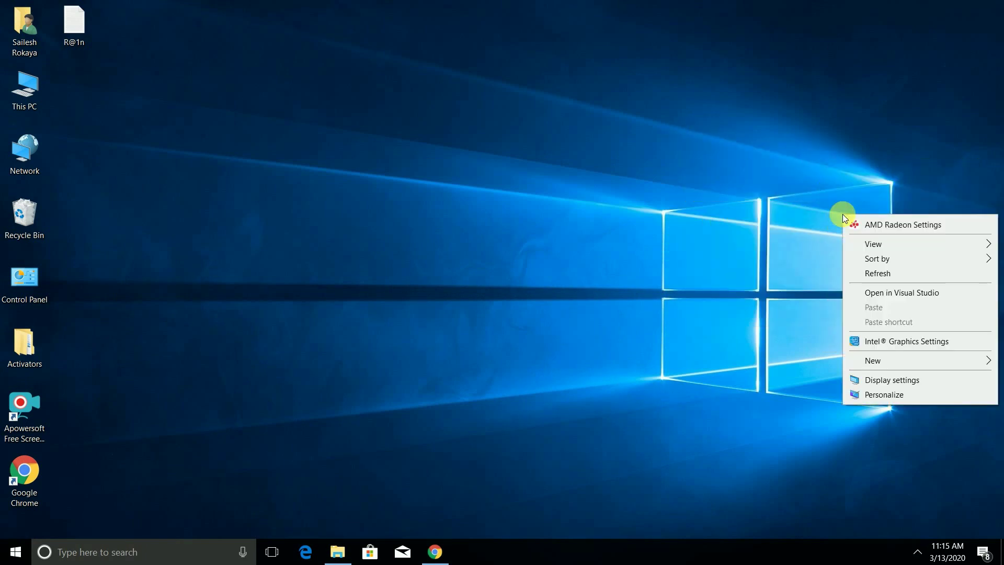
left_click(856, 277)
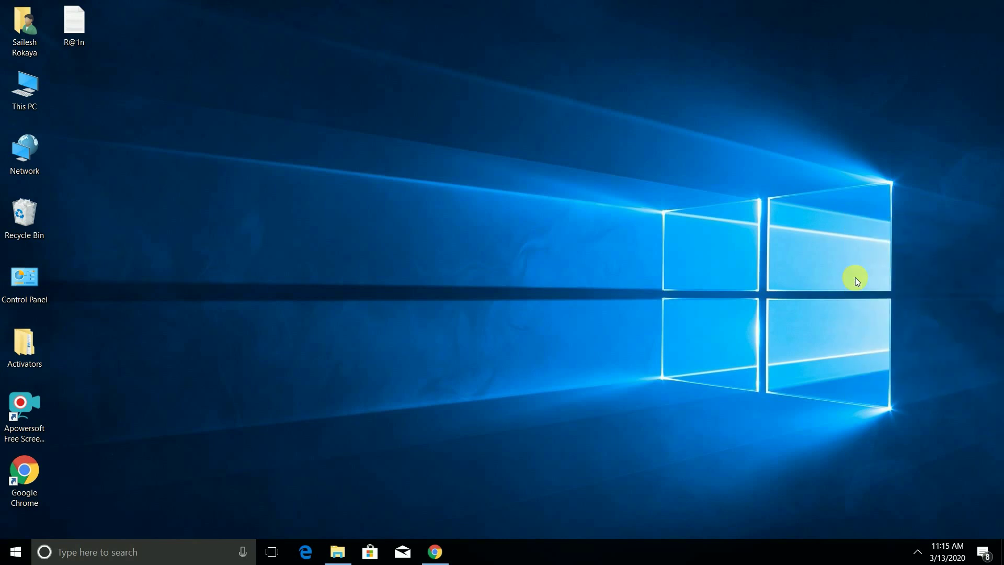
right_click(737, 275)
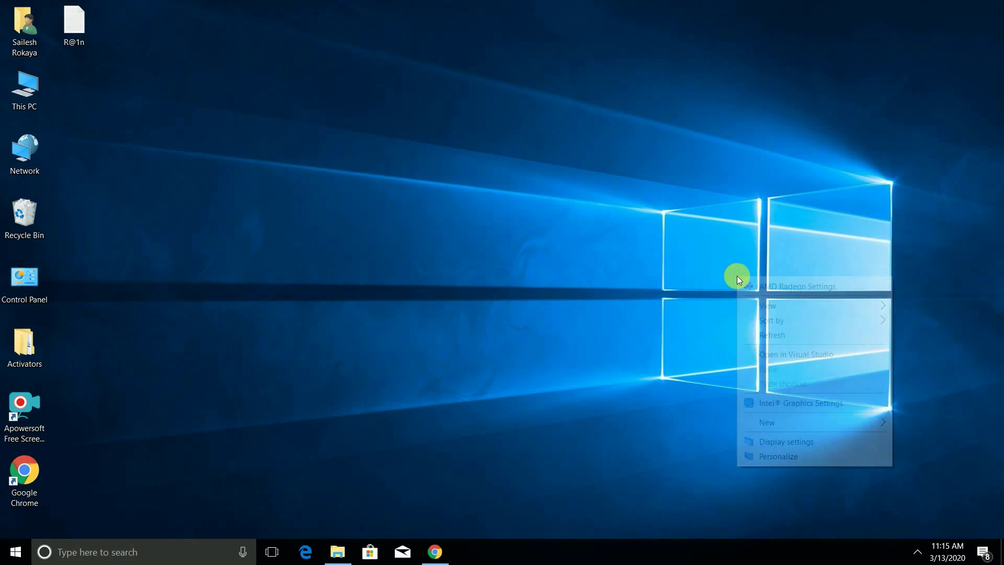
left_click(757, 332)
right_click(756, 331)
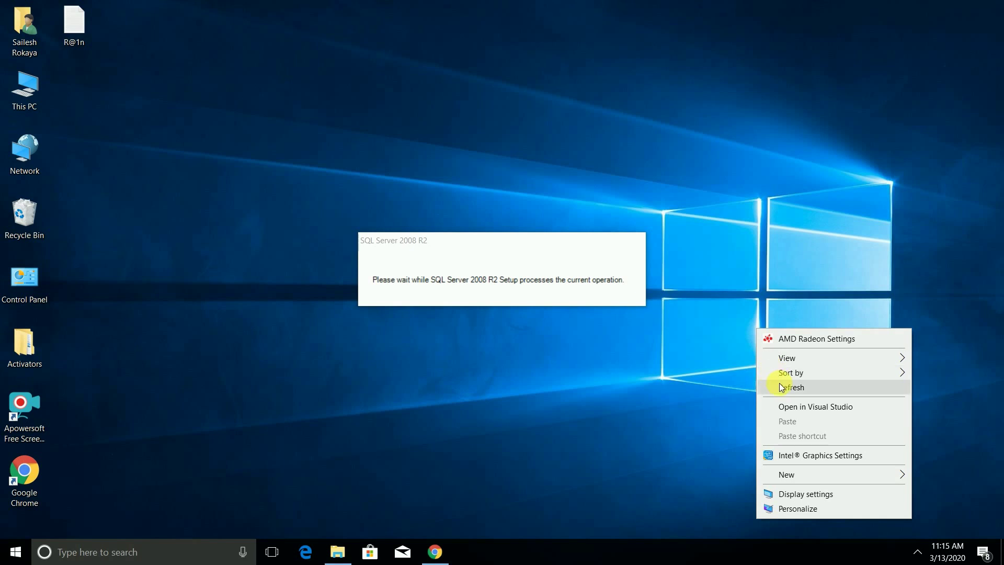
left_click(780, 387)
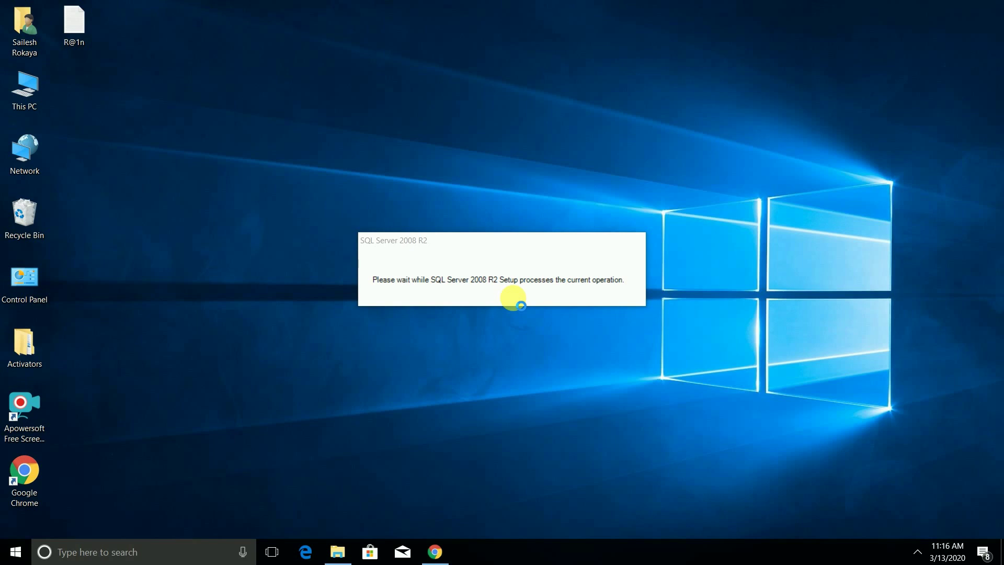
right_click(818, 257)
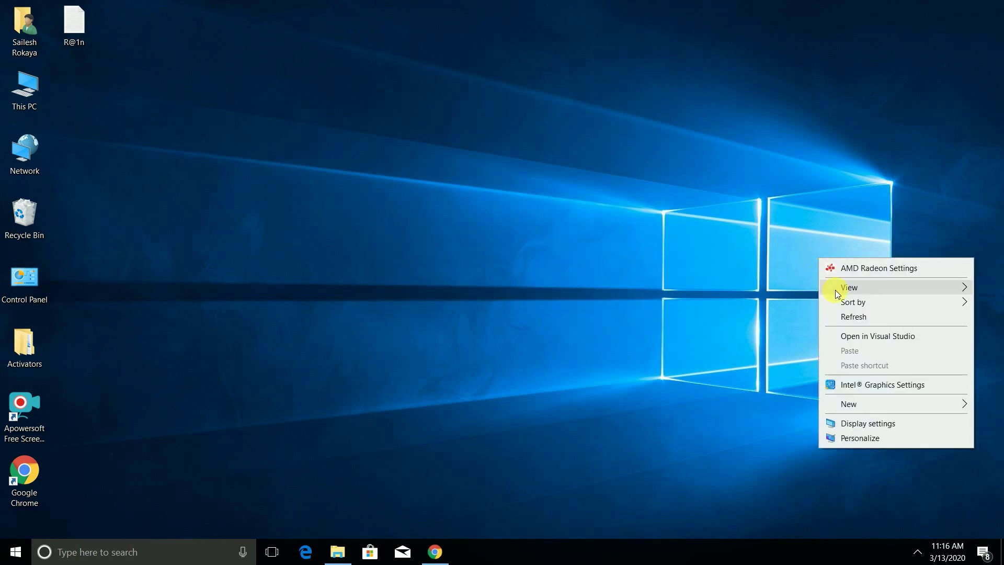
left_click(846, 317)
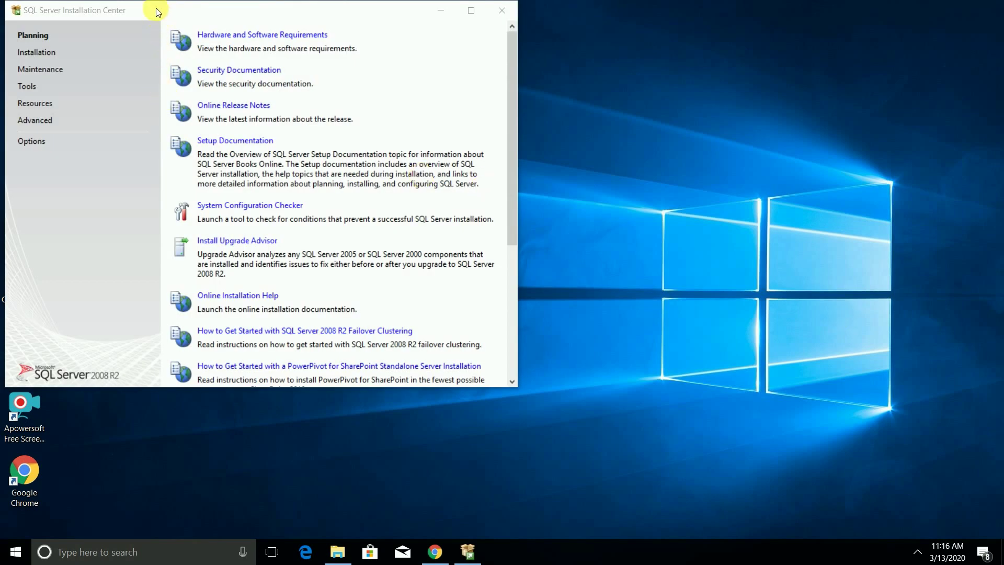
On the Installation page, start a new stand-alone installation or add features.
left_click_drag(157, 11, 403, 55)
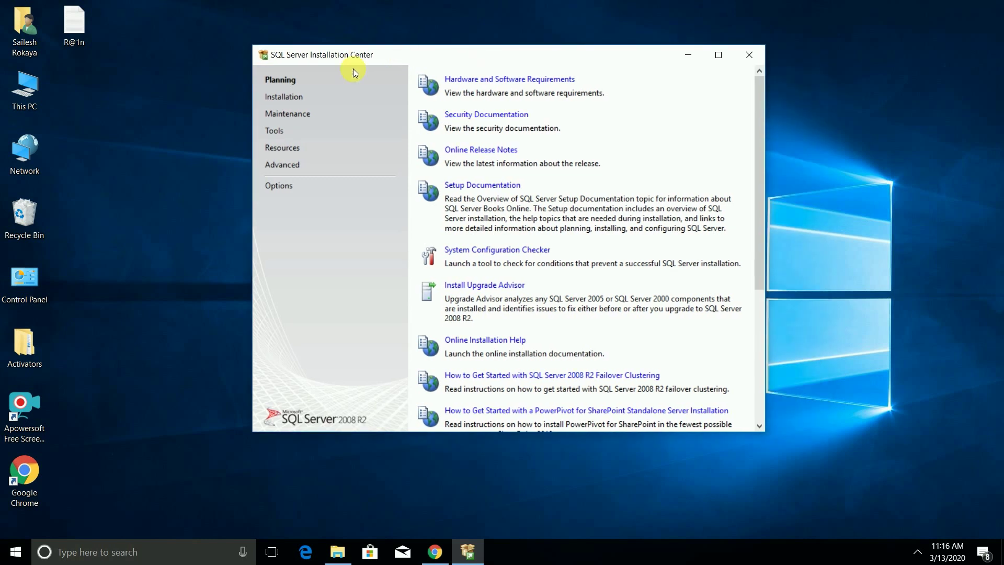
left_click(287, 100)
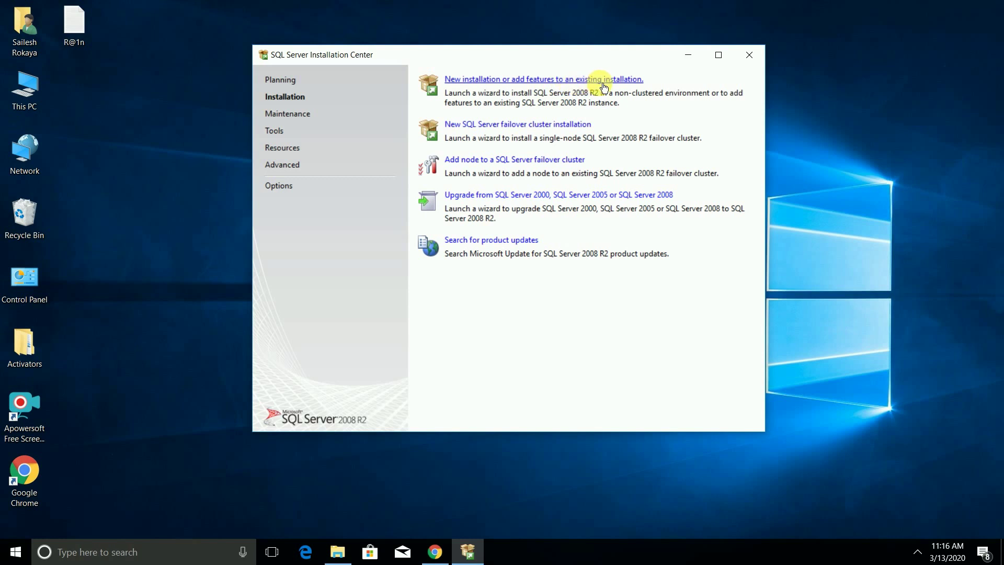
left_click(545, 81)
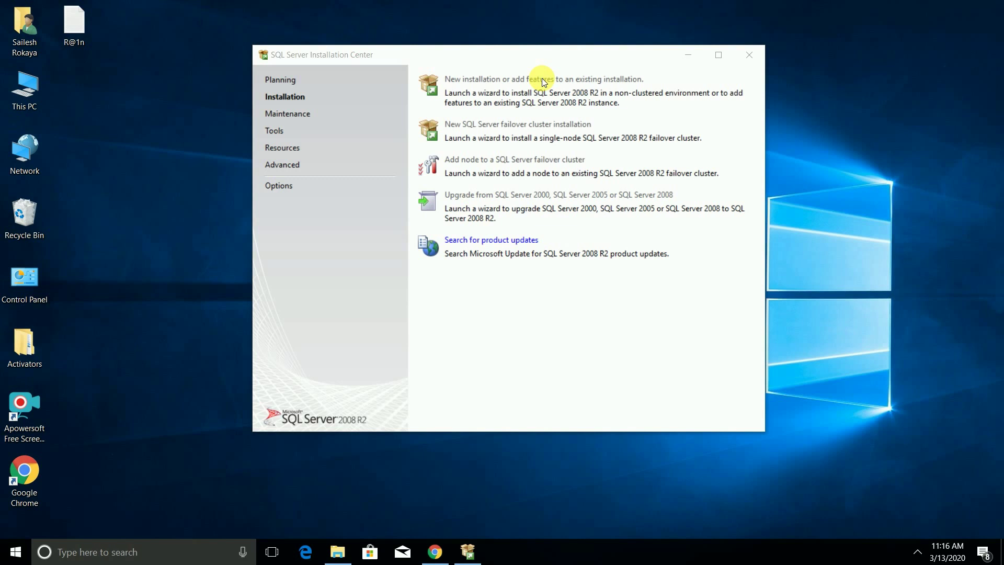
Refresh the desktop while setup starts, shift the Installation Center left, and bring setup forward.
right_click(830, 69)
left_click(849, 126)
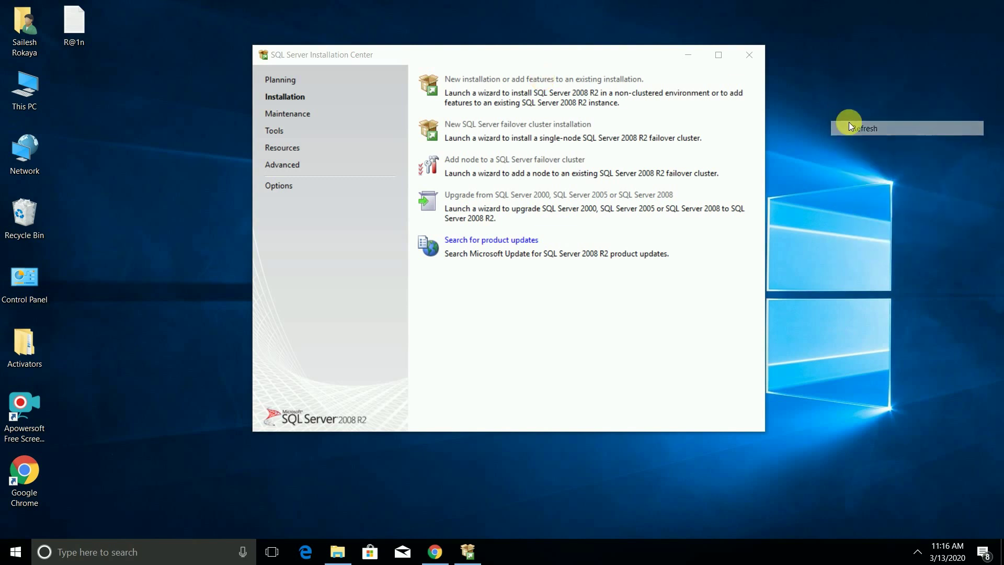
right_click(849, 122)
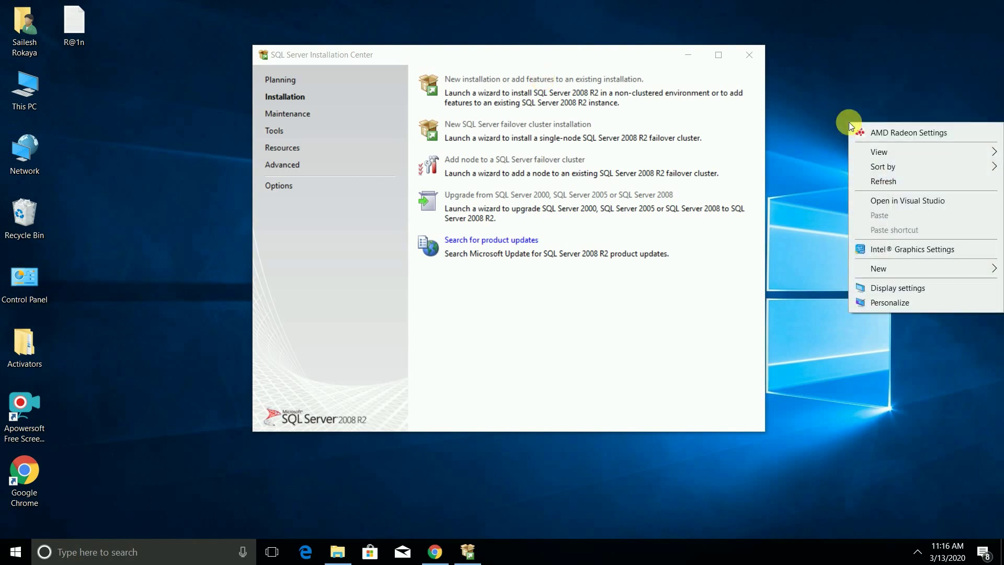
left_click(872, 182)
left_click(592, 55)
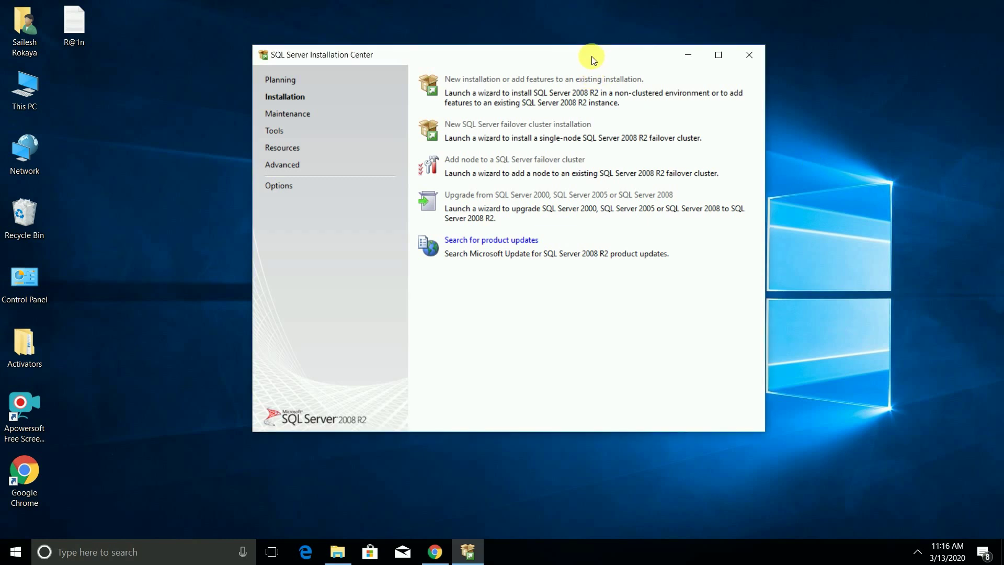
left_click_drag(592, 56, 489, 58)
right_click(771, 93)
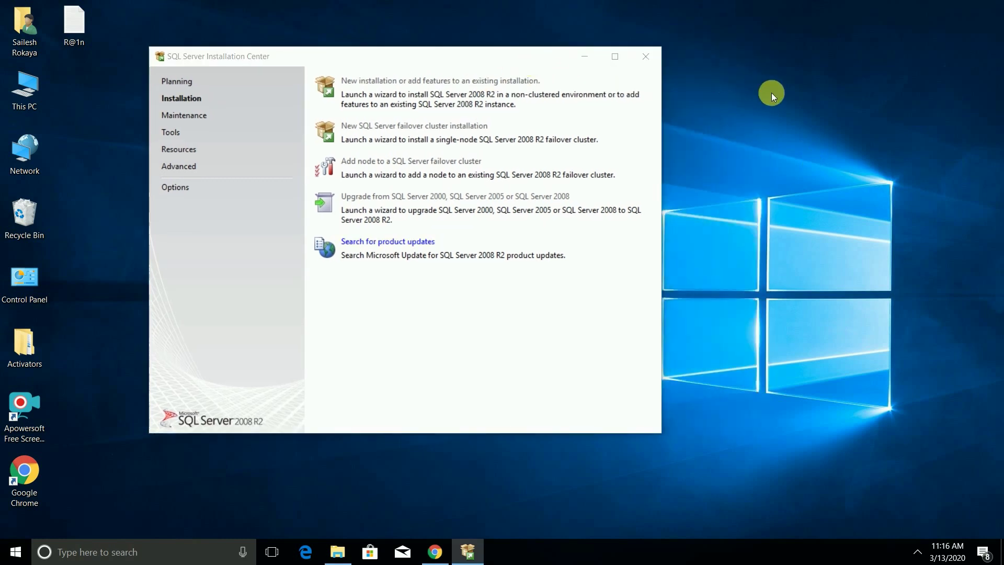
left_click(799, 153)
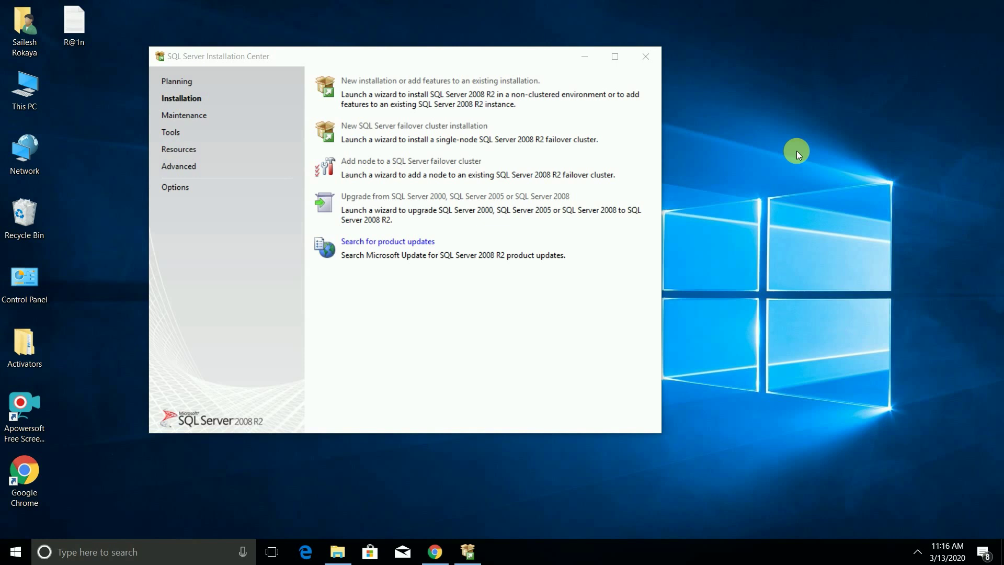
right_click(796, 151)
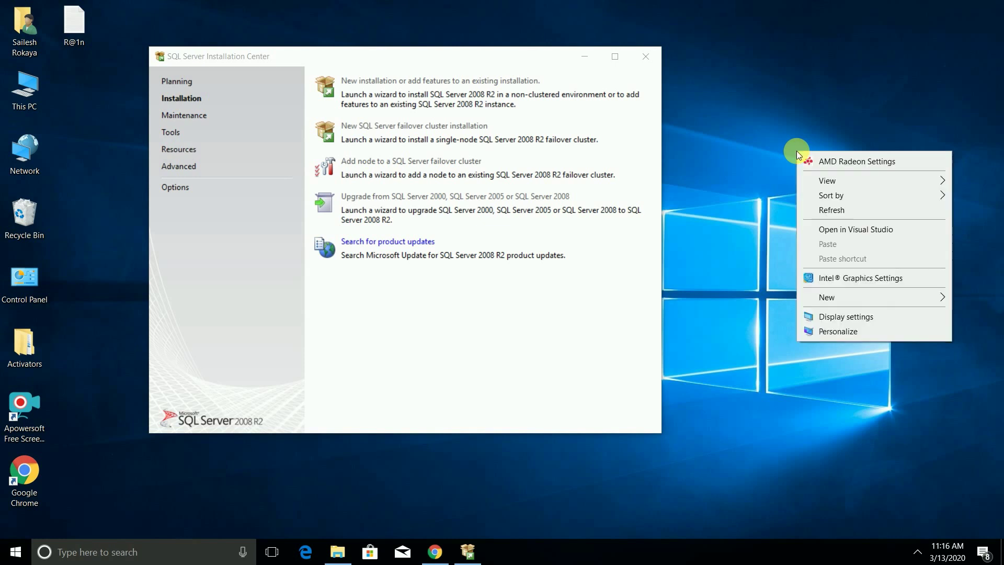
left_click(821, 209)
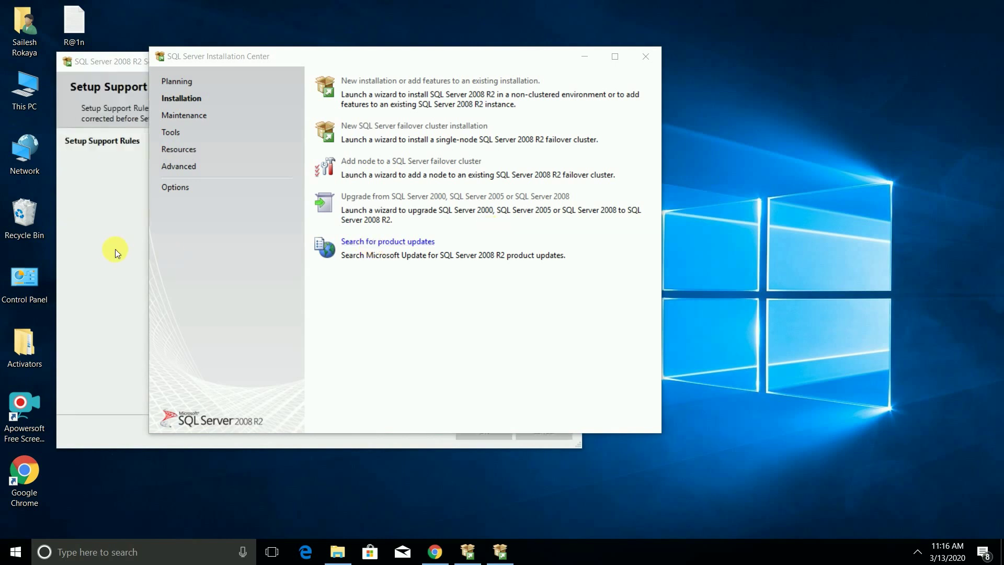
left_click(102, 243)
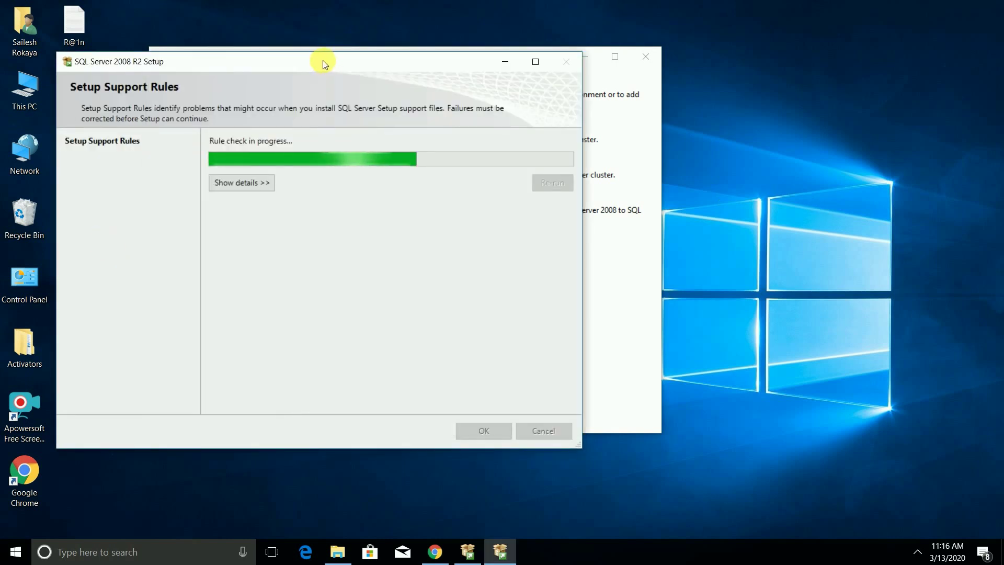
Review the details of the 7 passed Setup Support Rules and accept with OK.
left_click_drag(322, 60, 598, 51)
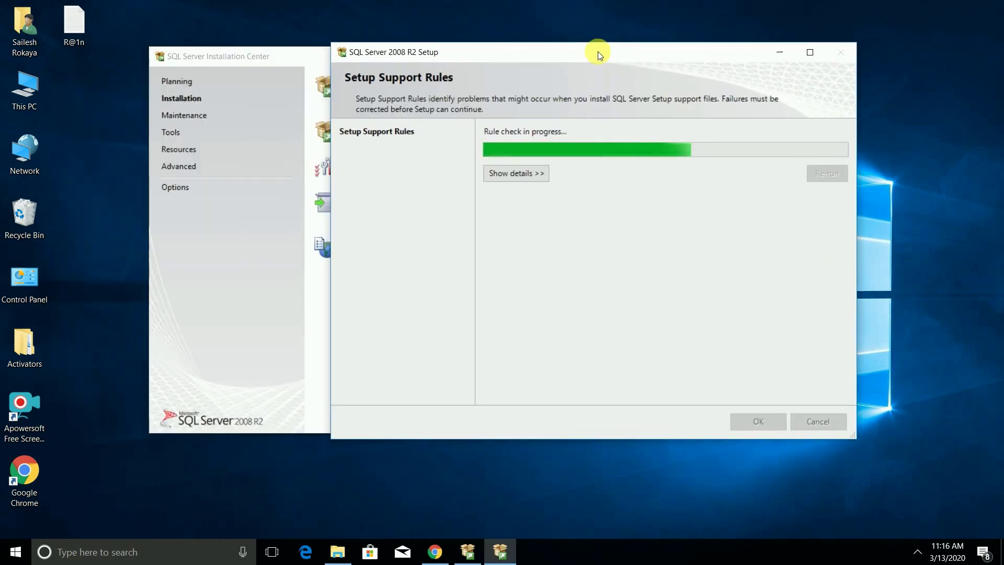
left_click(531, 173)
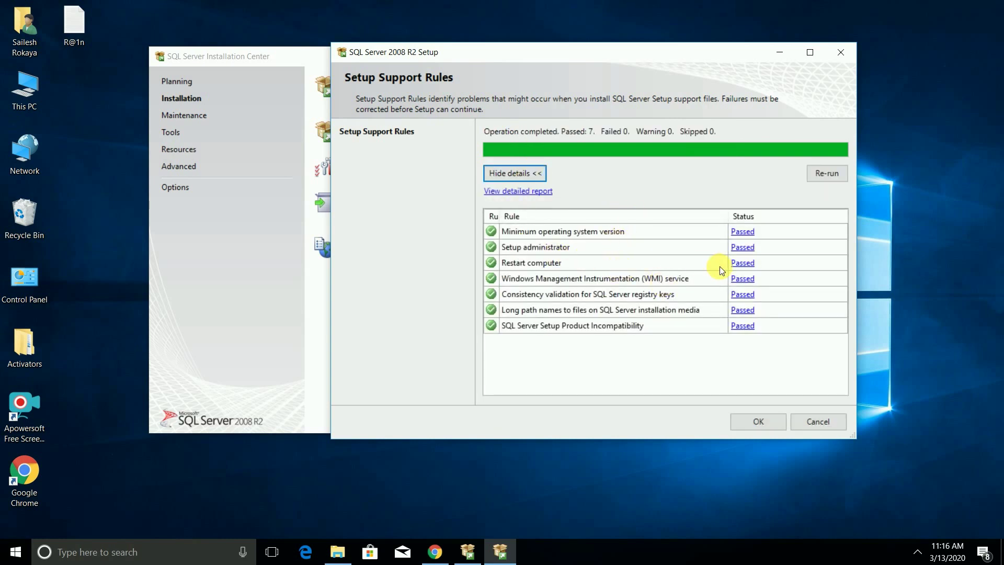
left_click(756, 425)
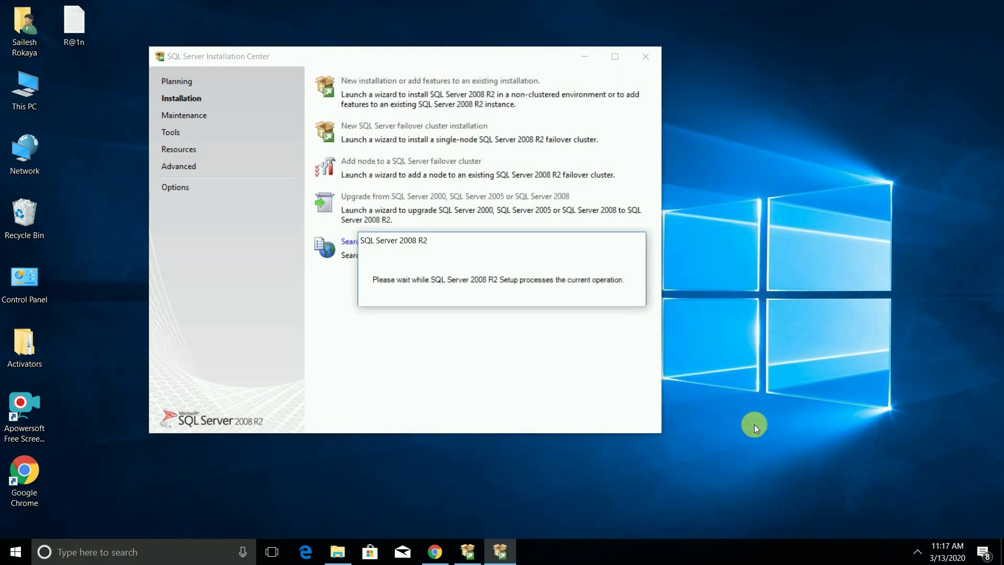
Minimize the Installation Center and refresh the desktop while the Product Key page loads.
left_click(585, 57)
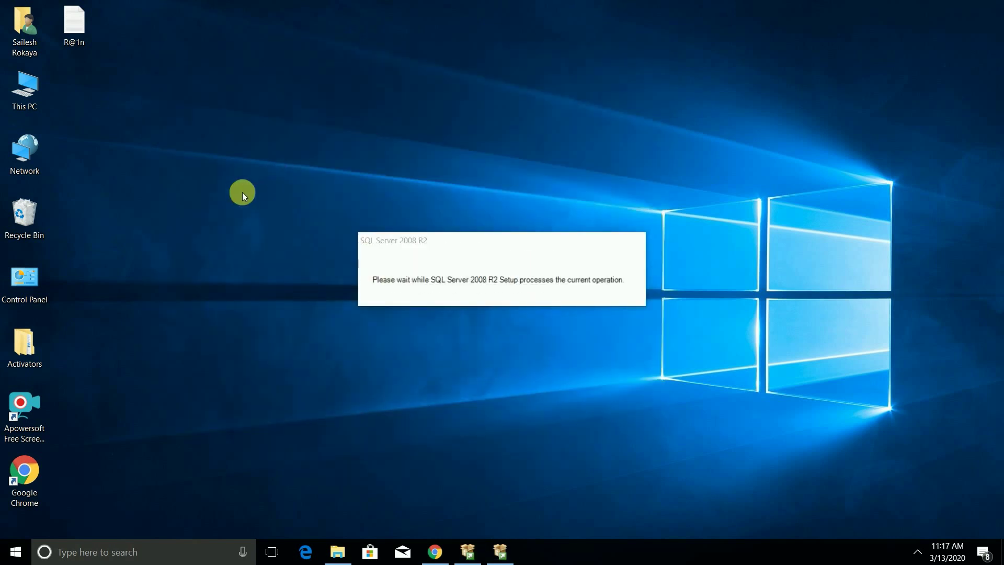
right_click(722, 144)
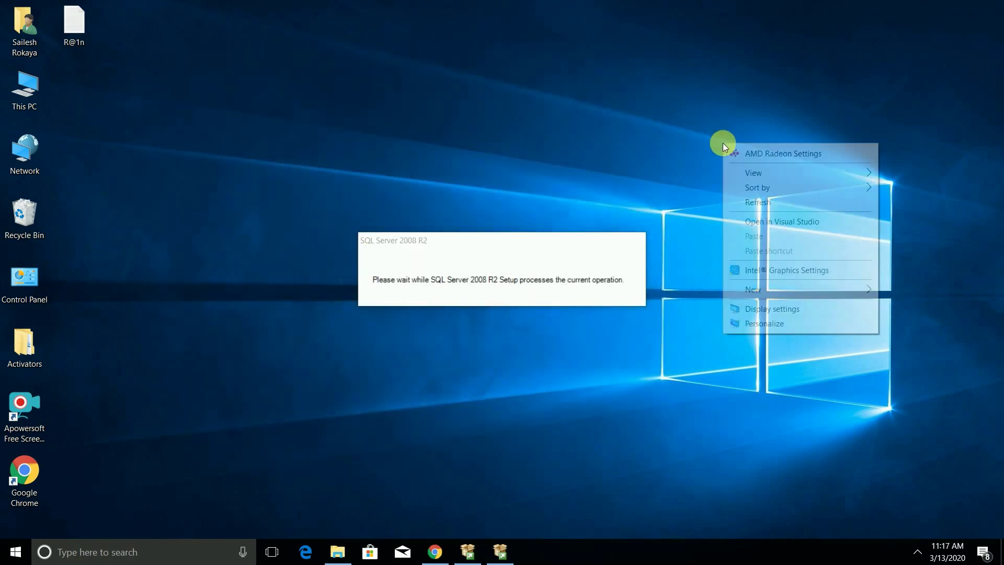
left_click(755, 200)
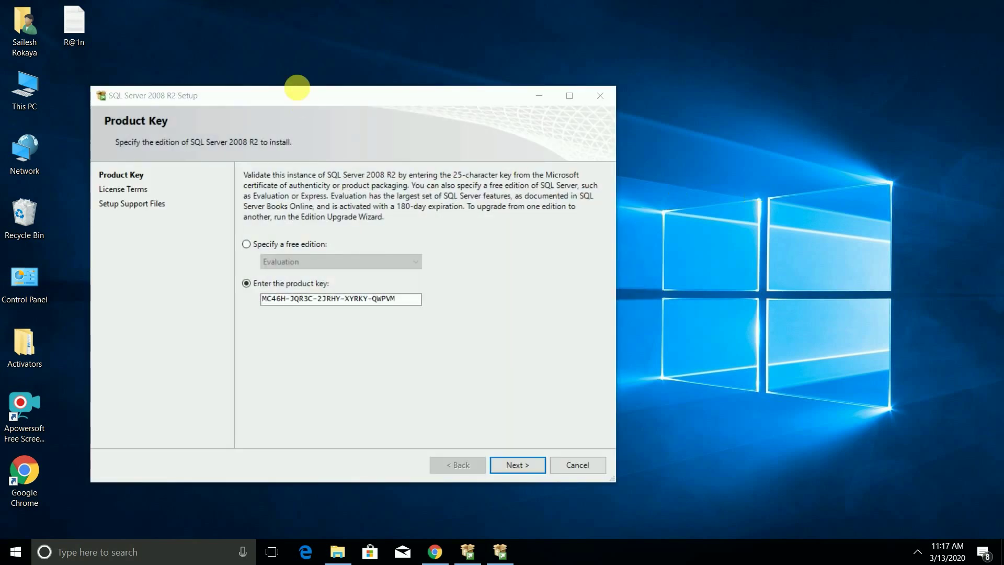
Move the setup window up and go past the Product Key page with Next.
left_click_drag(326, 97, 411, 25)
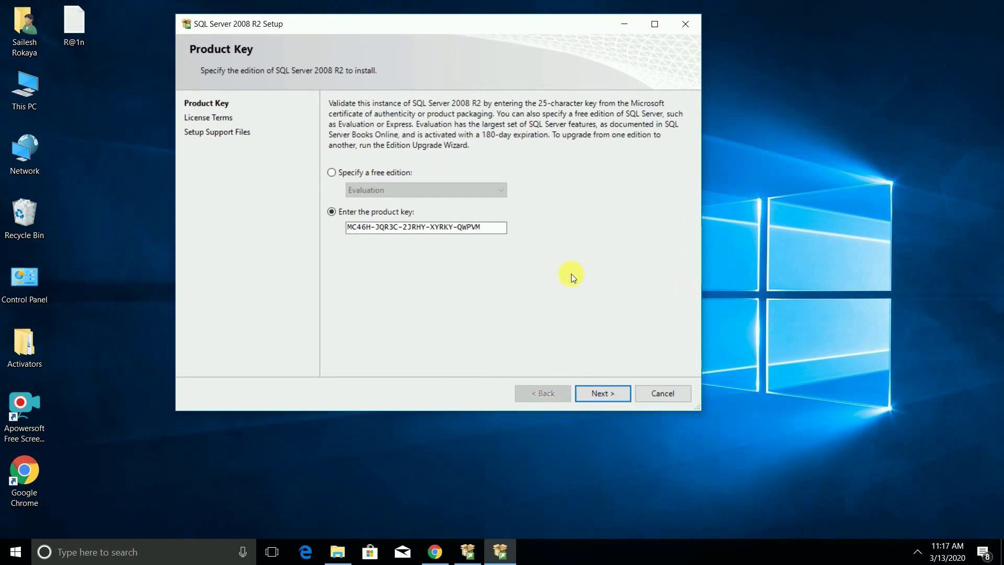
left_click(599, 393)
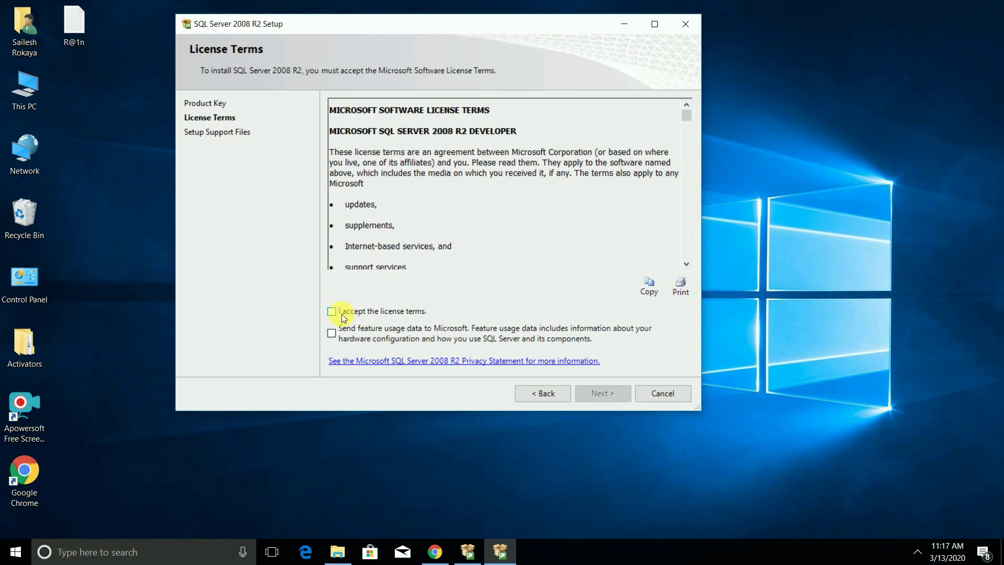
Accept the license terms and start installing the Setup Support Files.
left_click(374, 315)
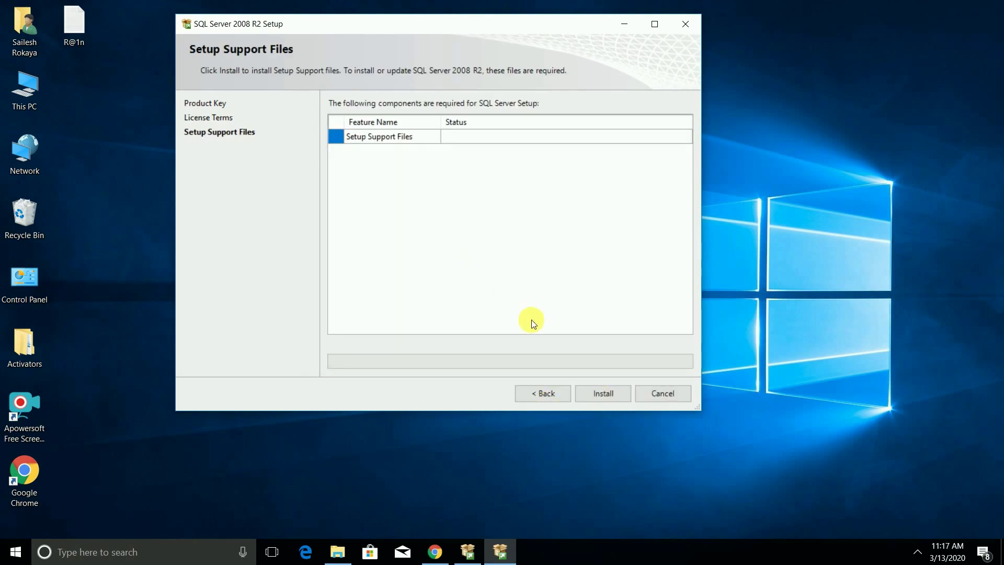
left_click(602, 395)
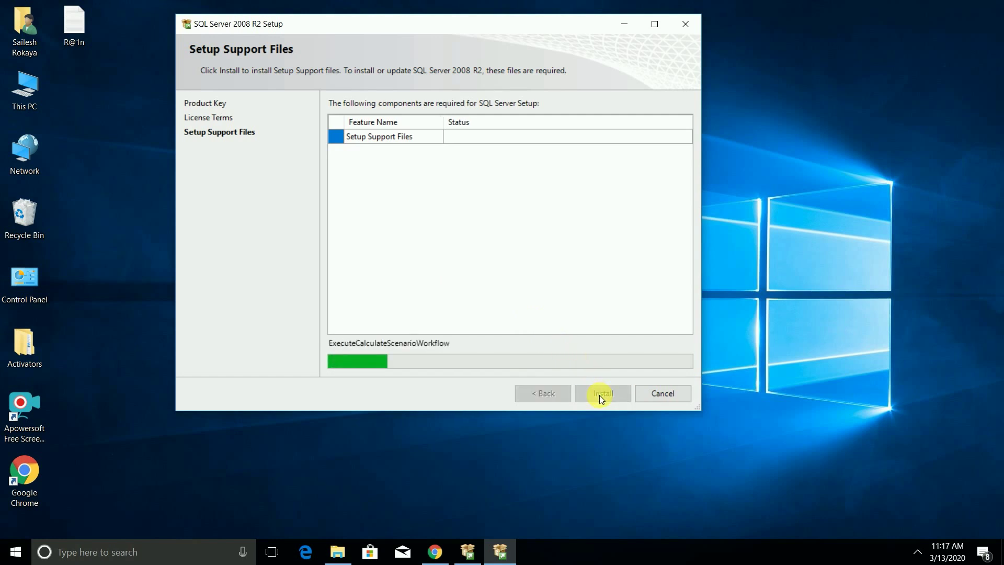
Keep refreshing the desktop while the Setup Support Files install, nudging the setup window aside.
right_click(845, 202)
left_click(856, 260)
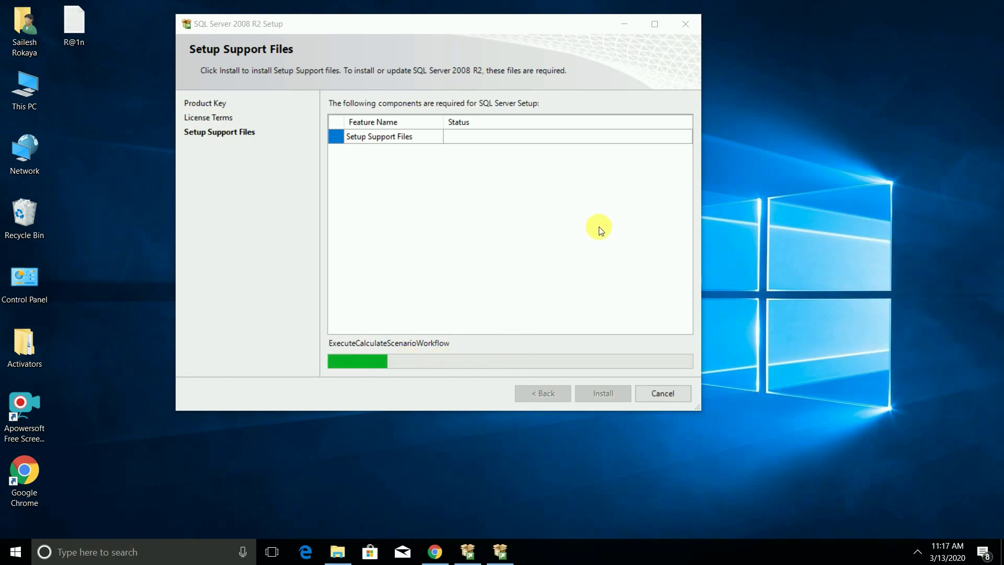
right_click(751, 221)
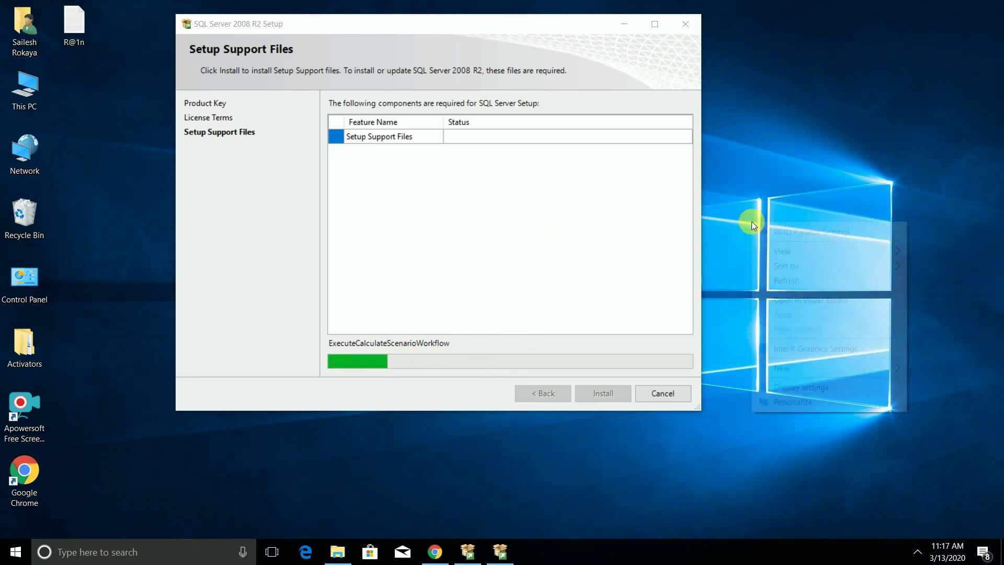
left_click(772, 279)
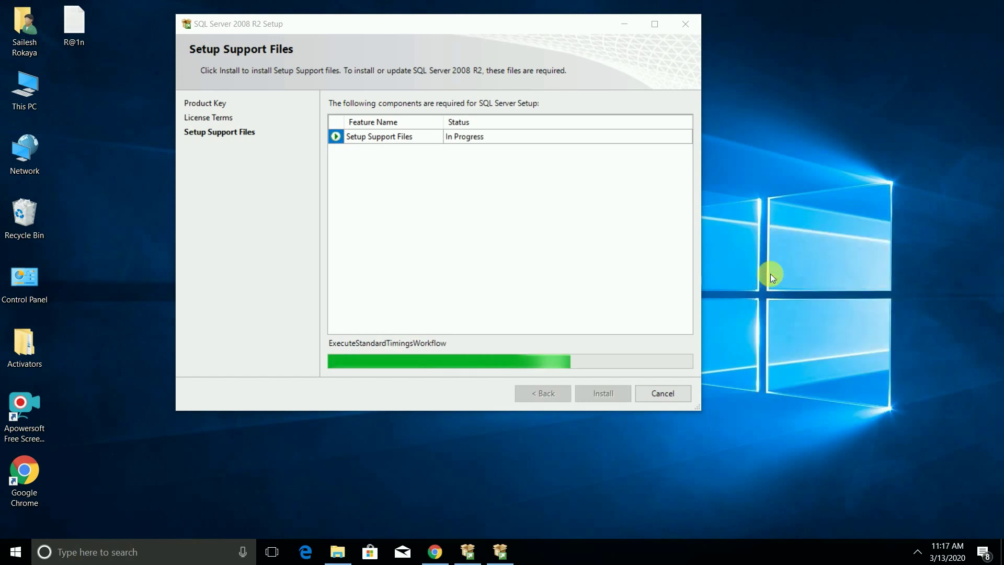
right_click(772, 279)
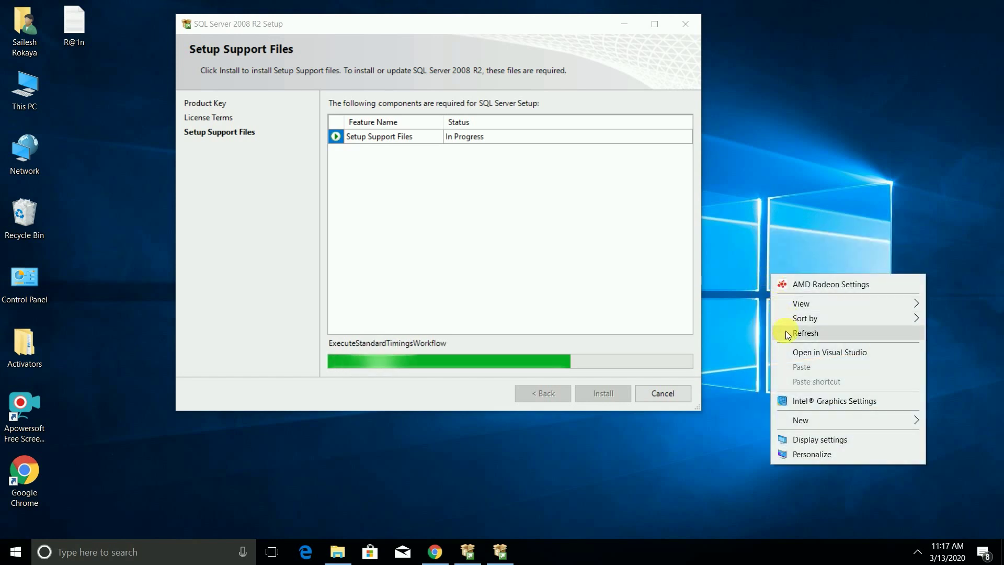
left_click(786, 333)
right_click(786, 332)
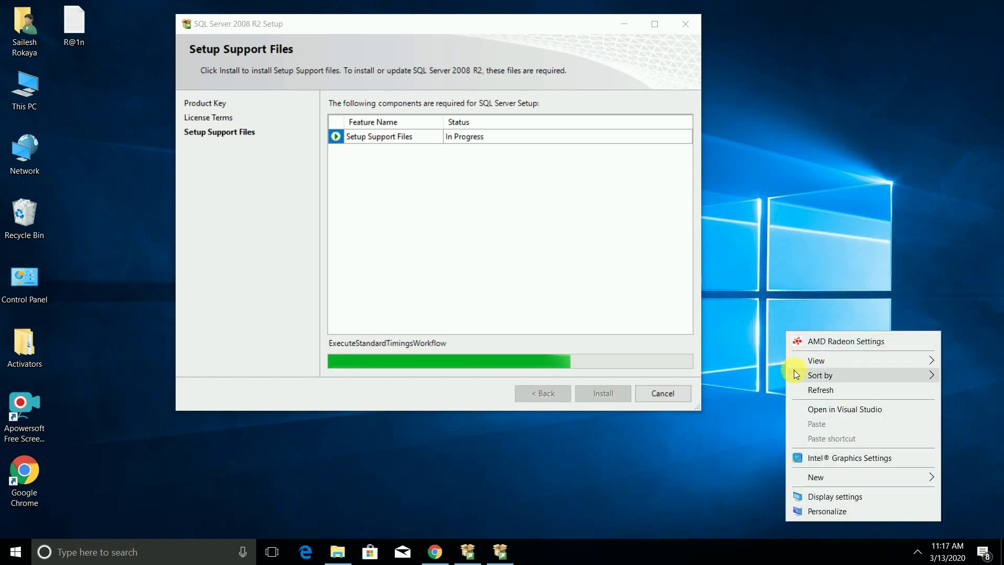
left_click(799, 390)
right_click(798, 390)
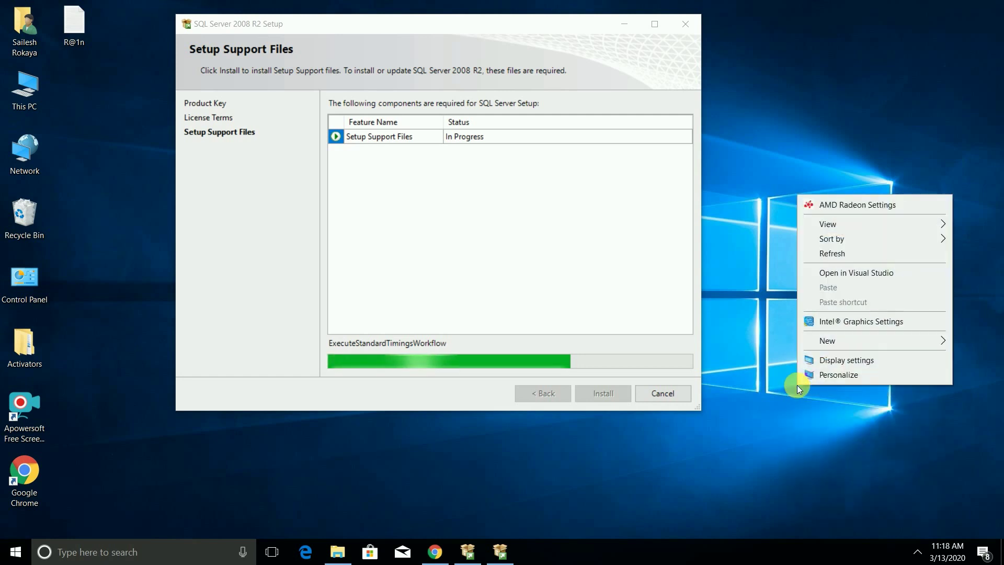
left_click(831, 255)
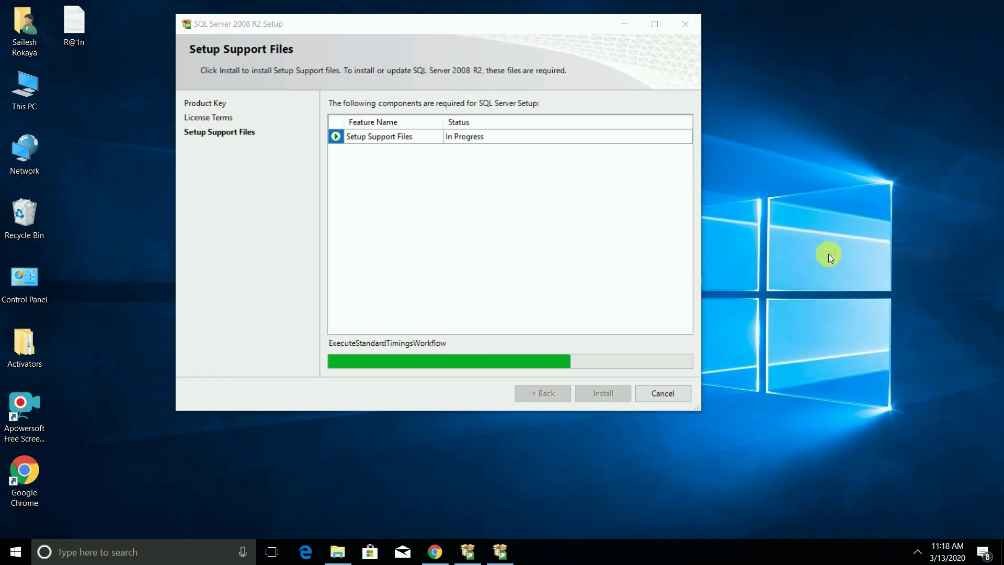
right_click(831, 257)
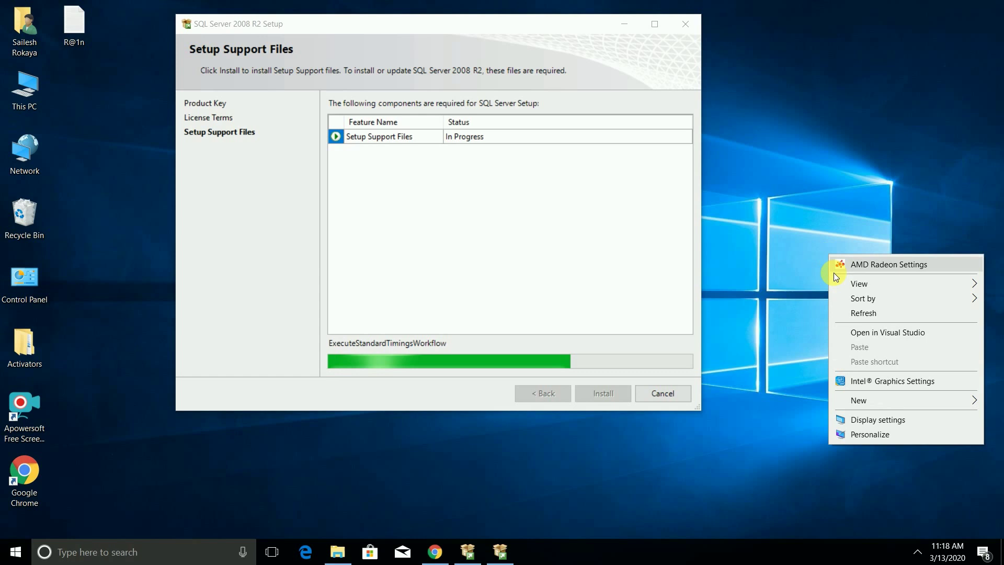
left_click(848, 312)
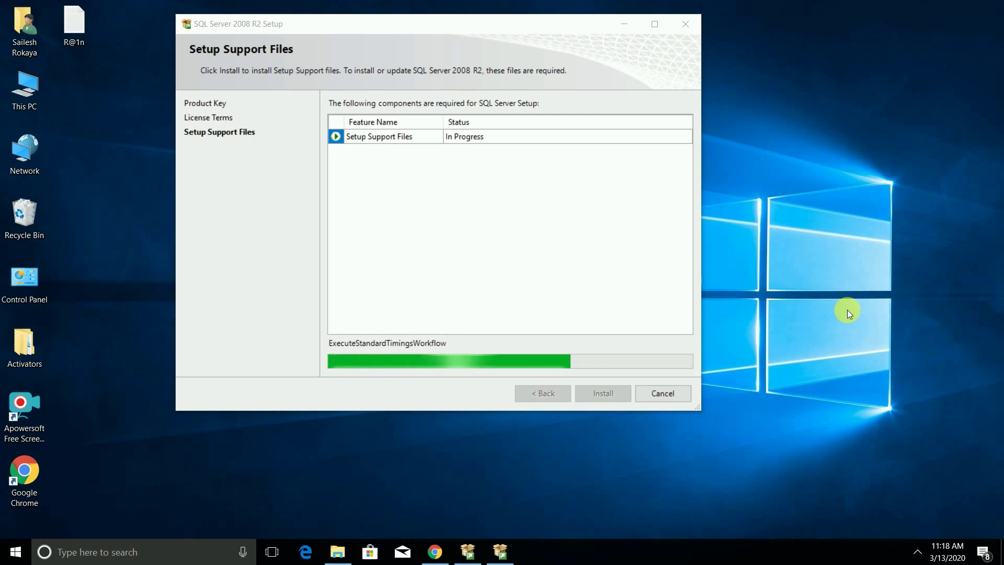
right_click(847, 310)
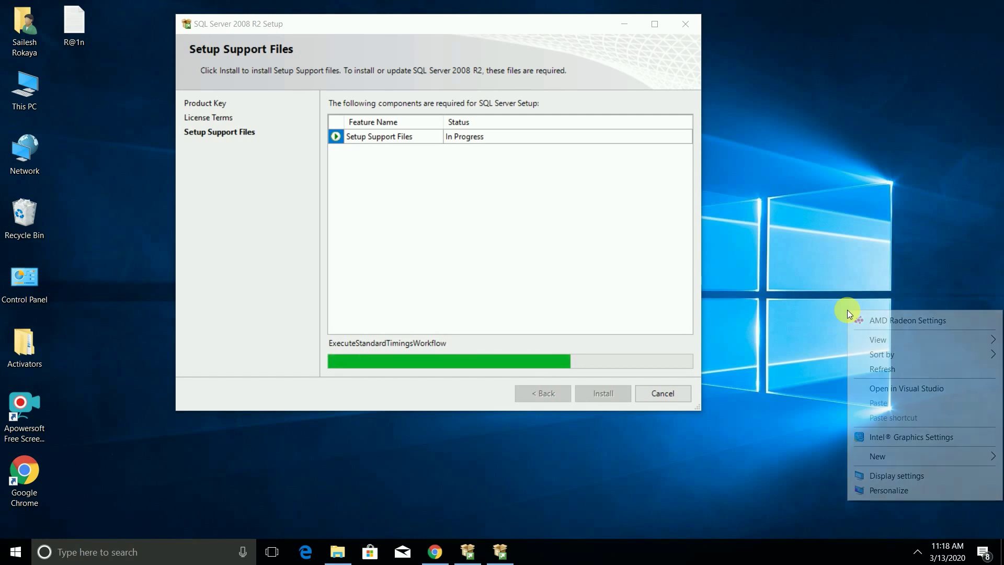
left_click(867, 368)
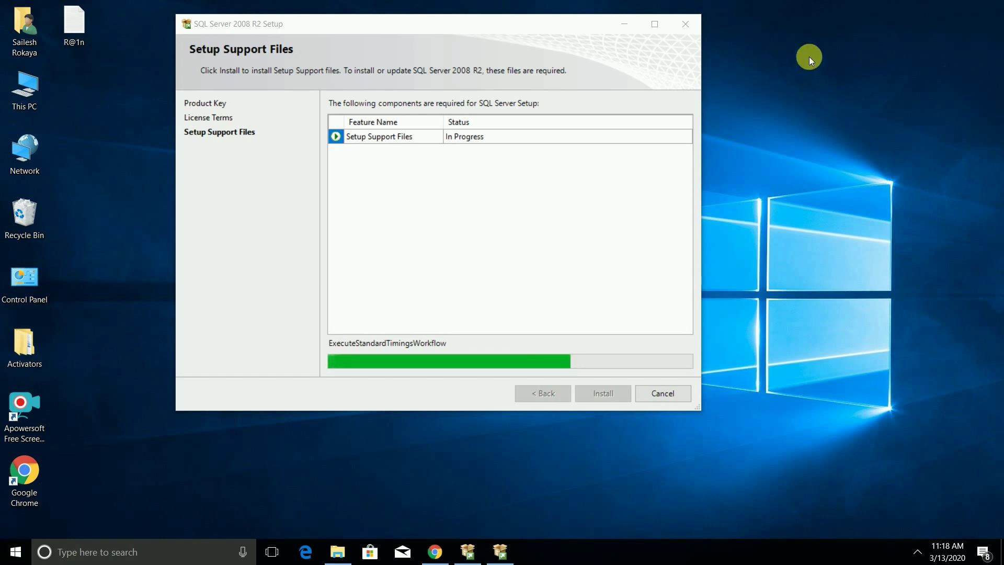
right_click(871, 80)
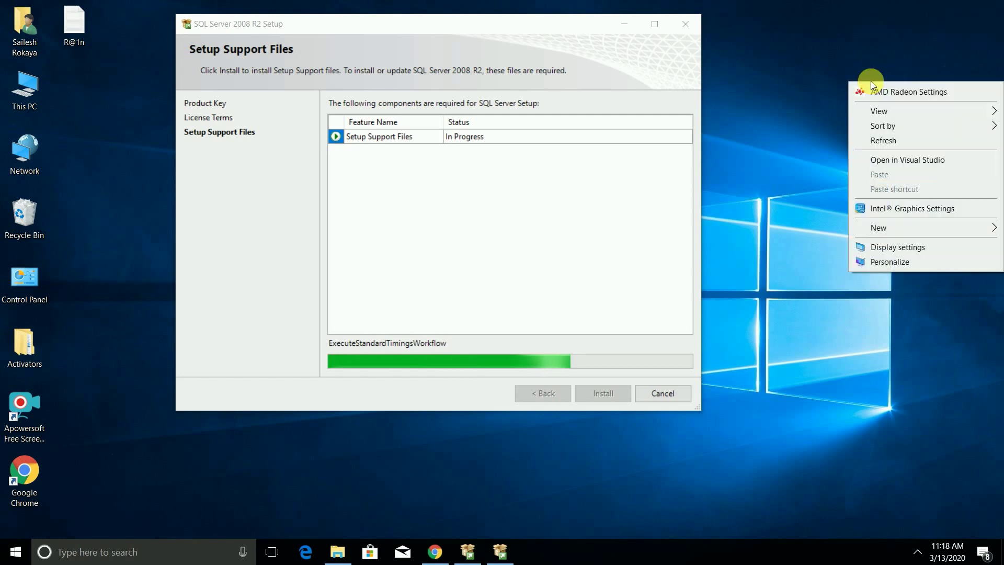
left_click(879, 139)
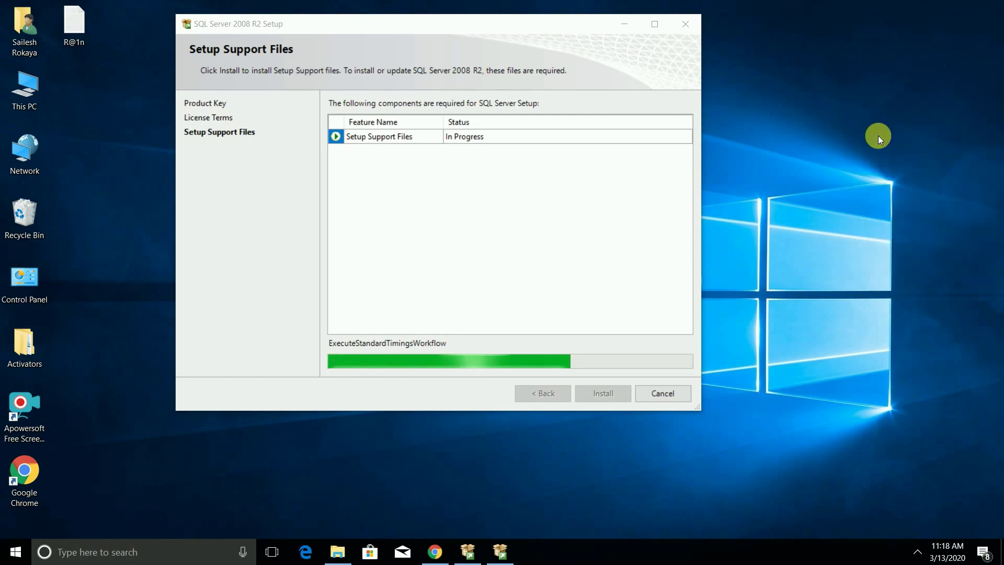
right_click(865, 445)
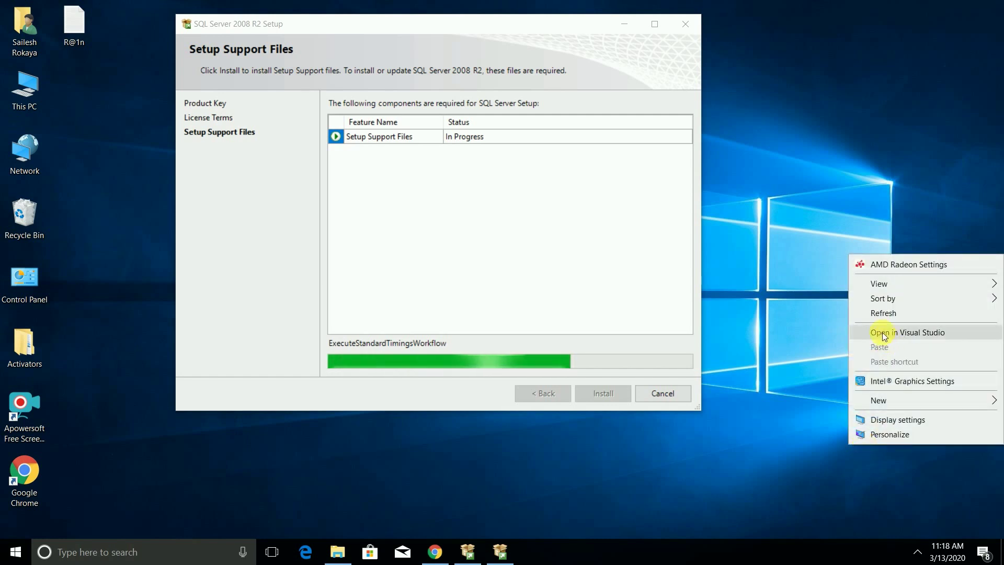
left_click(880, 315)
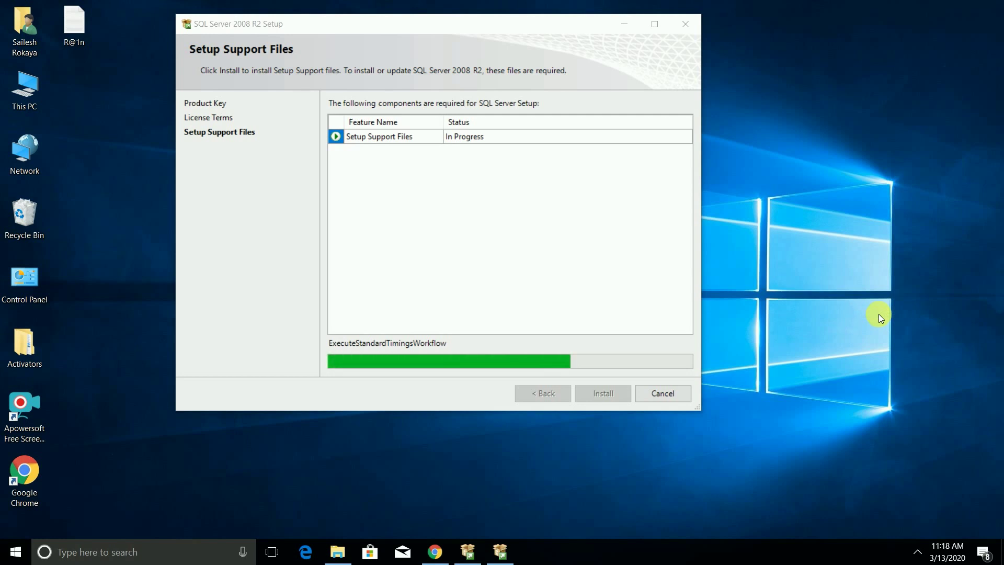
right_click(880, 317)
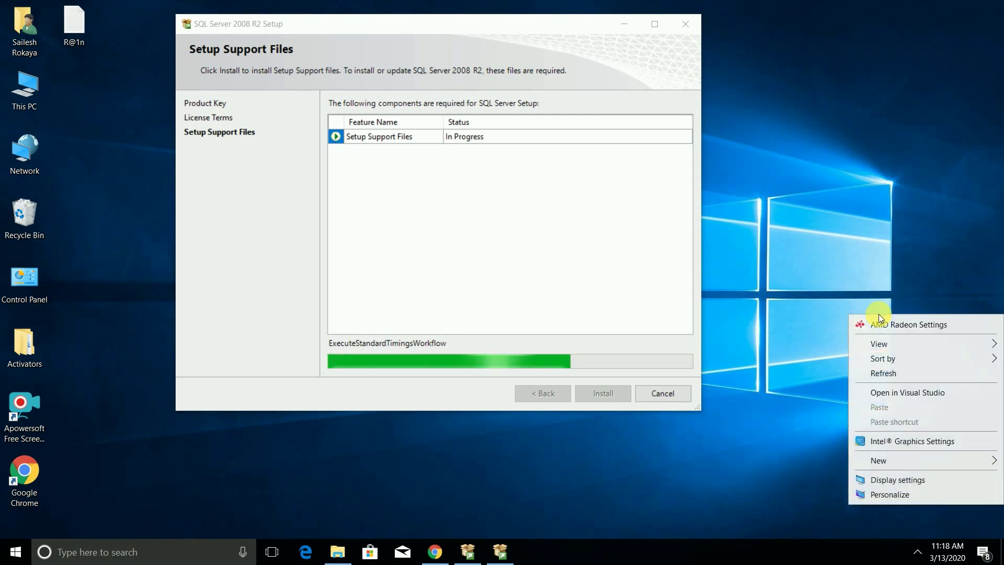
left_click(884, 372)
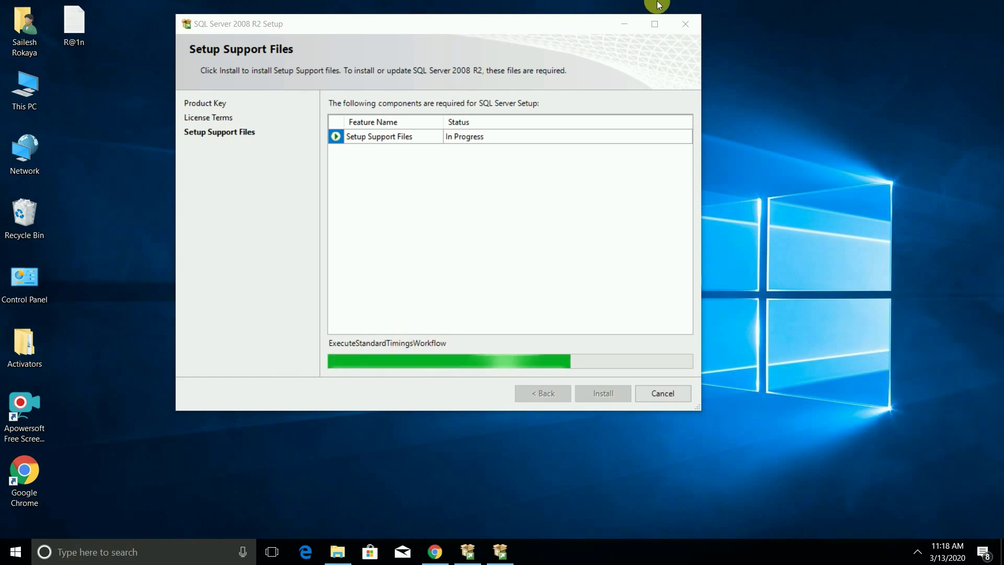
left_click_drag(483, 30, 514, 61)
right_click(792, 61)
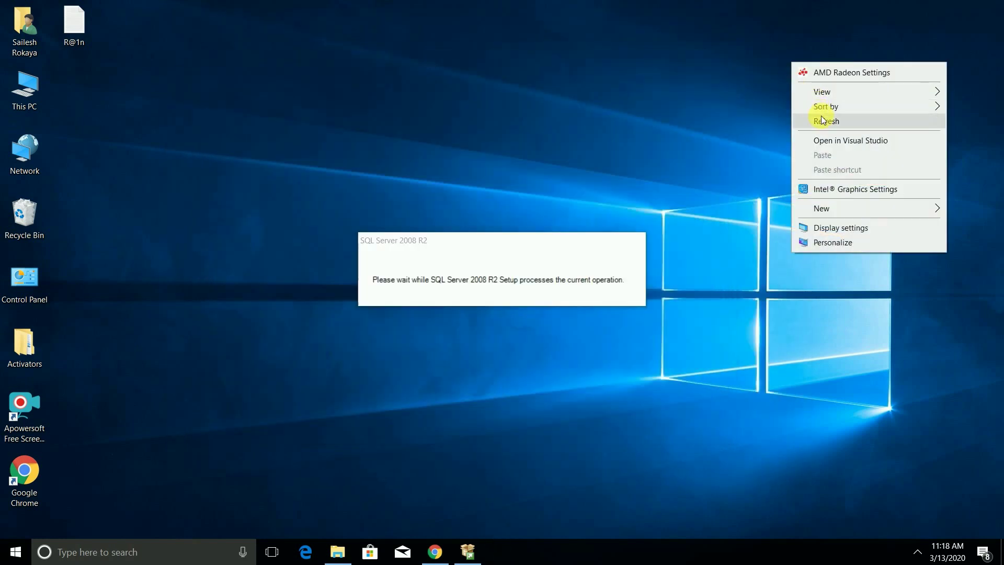
left_click(823, 120)
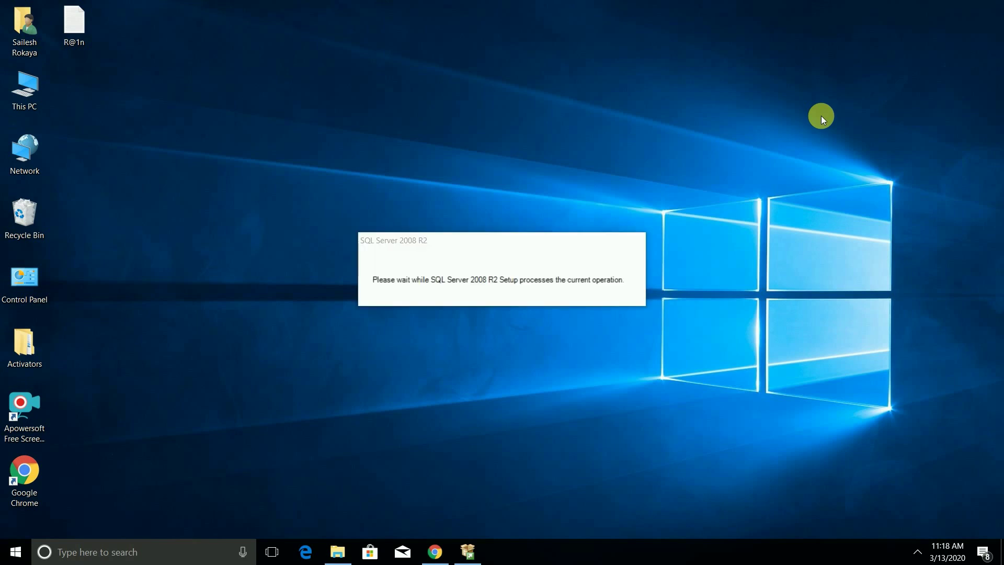
Refresh the desktop while the Please wait notice processes.
right_click(824, 120)
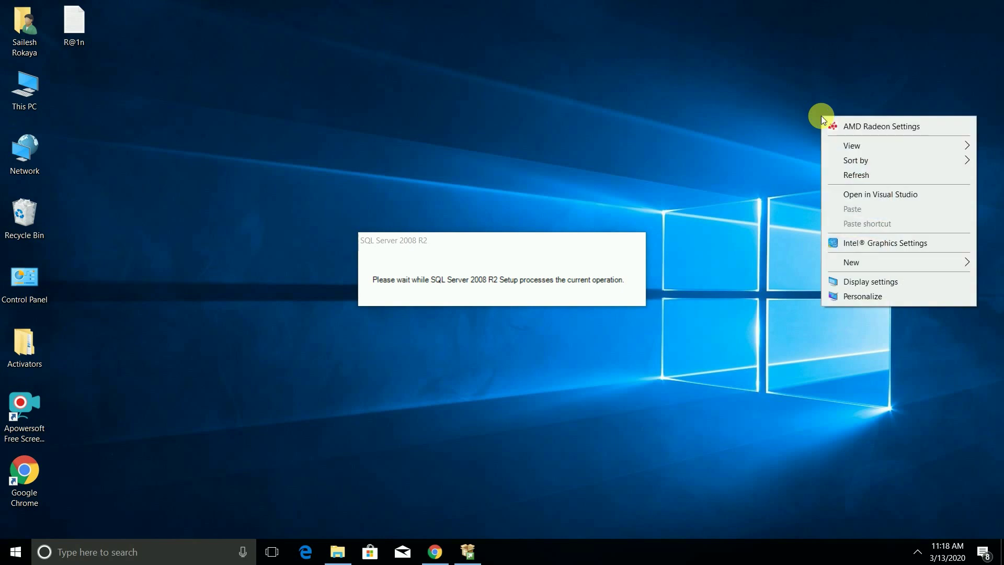
left_click(839, 176)
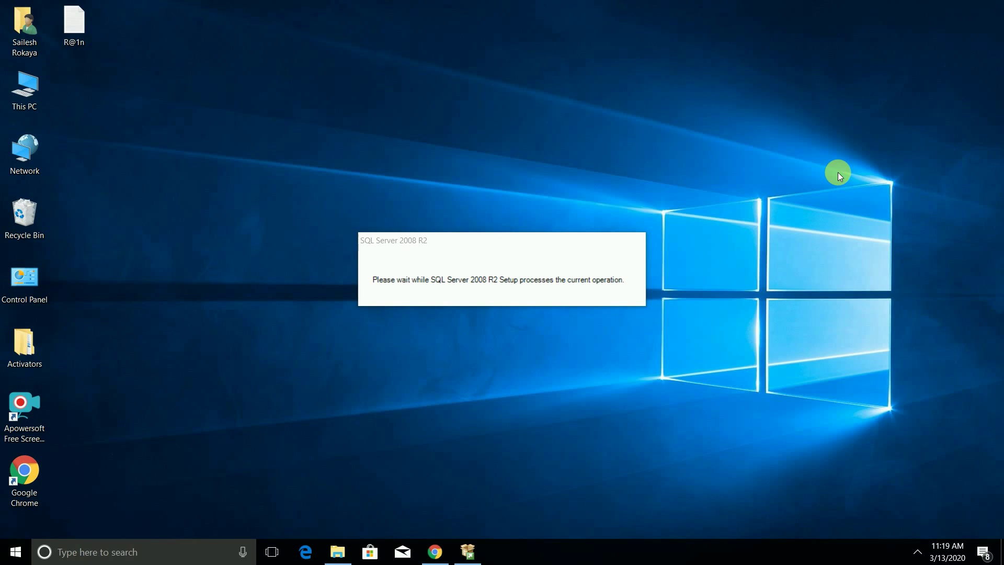
right_click(838, 172)
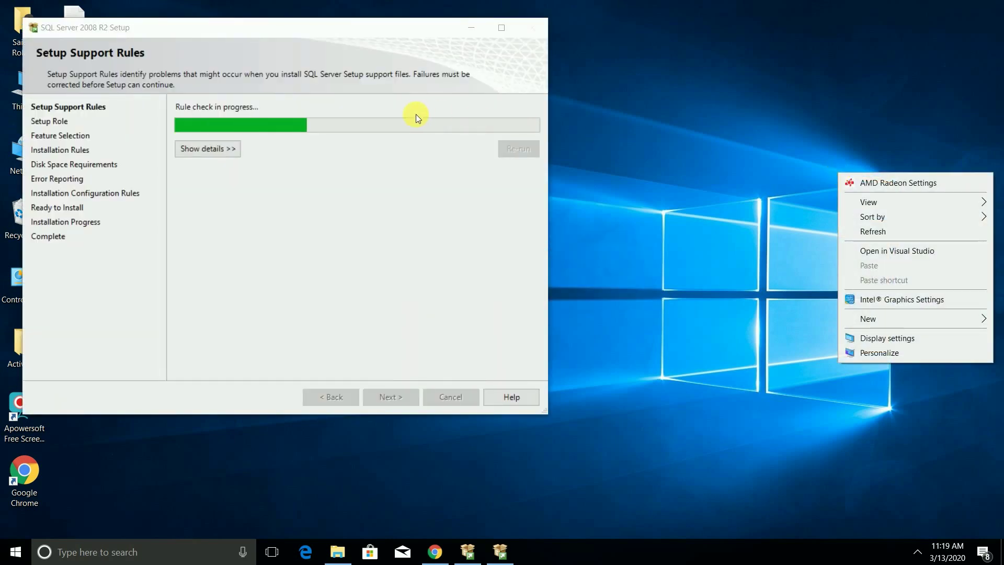
Center the setup window and scroll the rule results: 10 passed, one Windows Firewall warning.
left_click(339, 187)
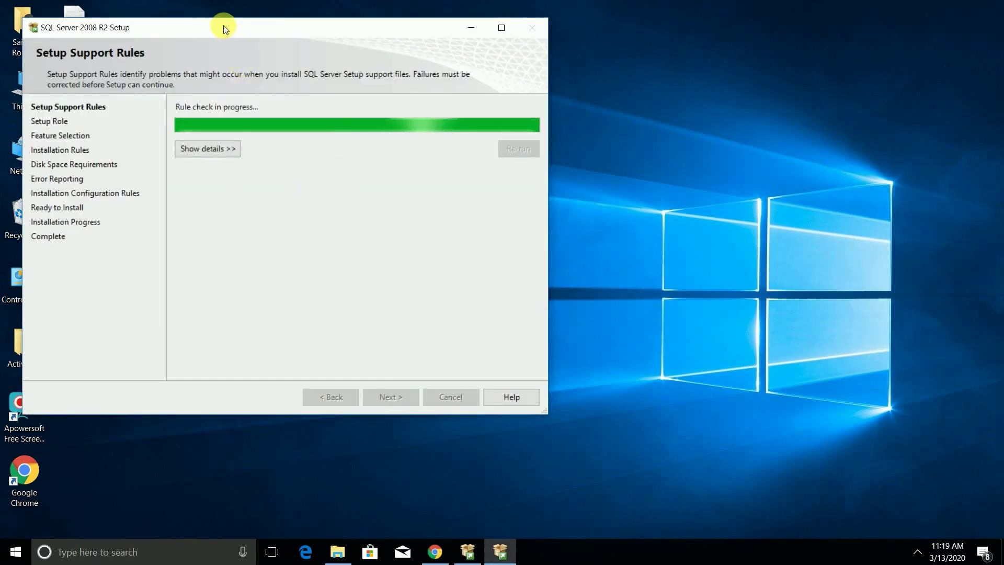
left_click_drag(224, 25, 430, 54)
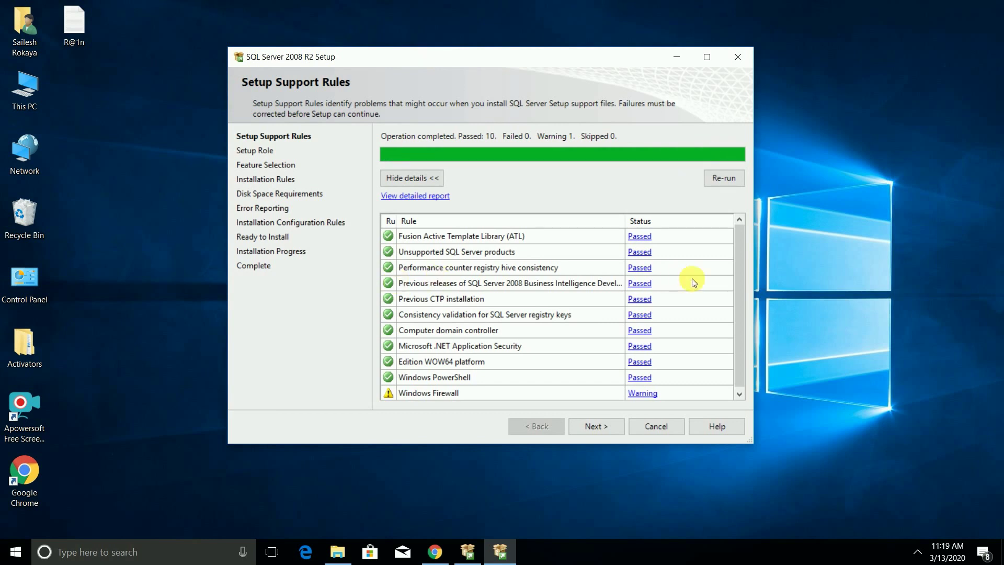
mouse_move(741, 253)
left_mouse_down()
mouse_move(745, 269)
mouse_move(742, 231)
mouse_move(743, 266)
left_mouse_up()
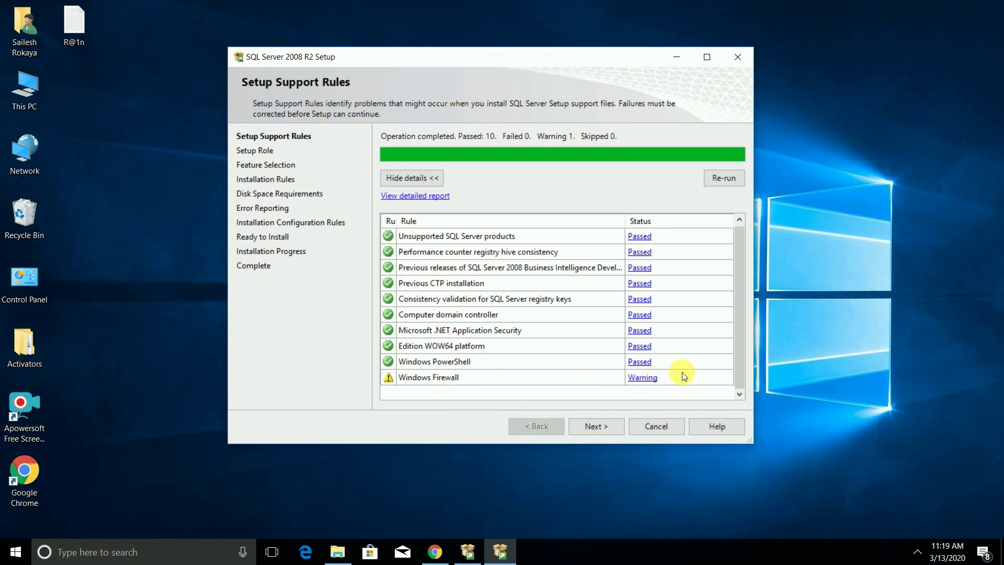
left_click_drag(740, 359, 743, 290)
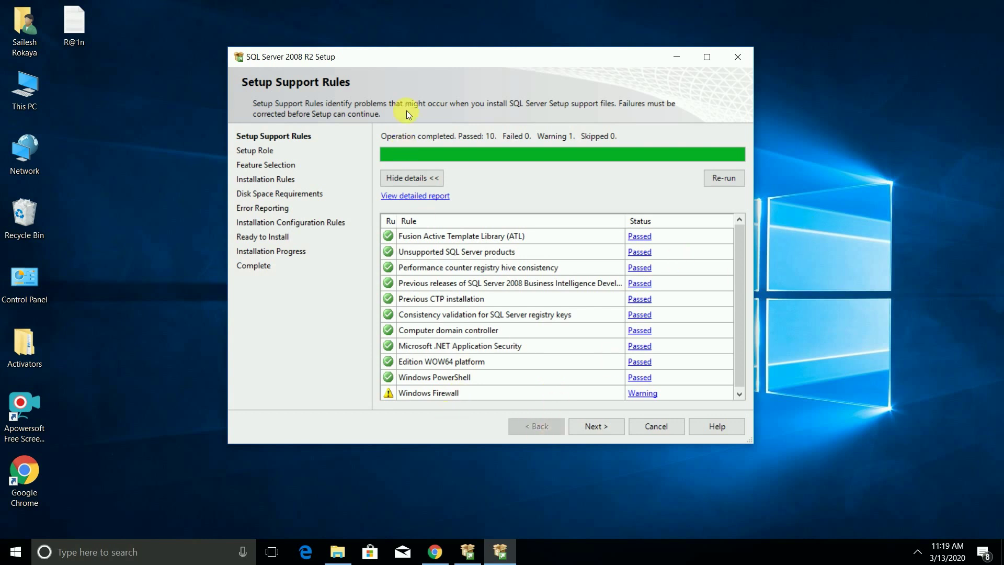
Get past Setup Support Rules and keep SQL Server Feature Installation as the setup role.
left_click(591, 428)
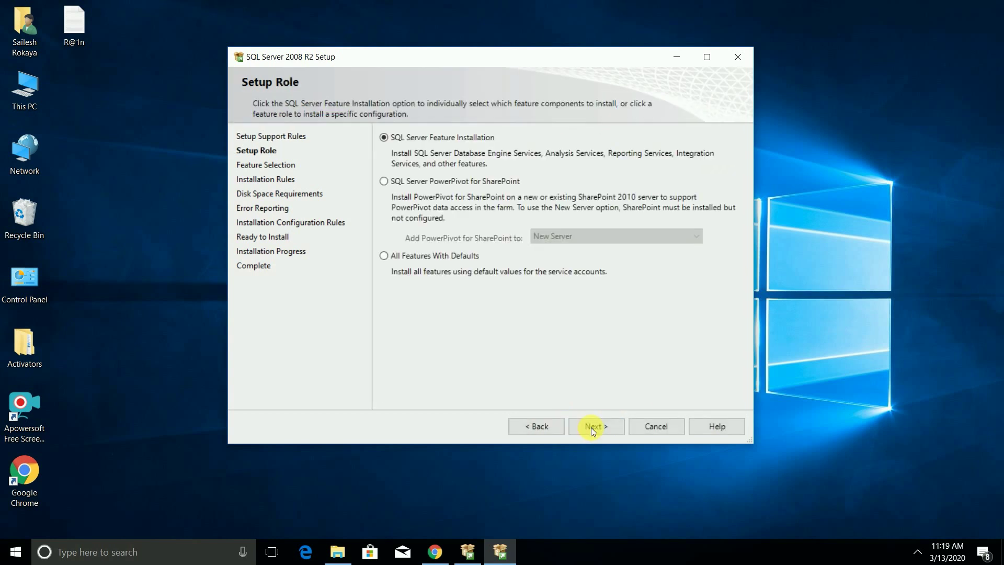
left_click(600, 430)
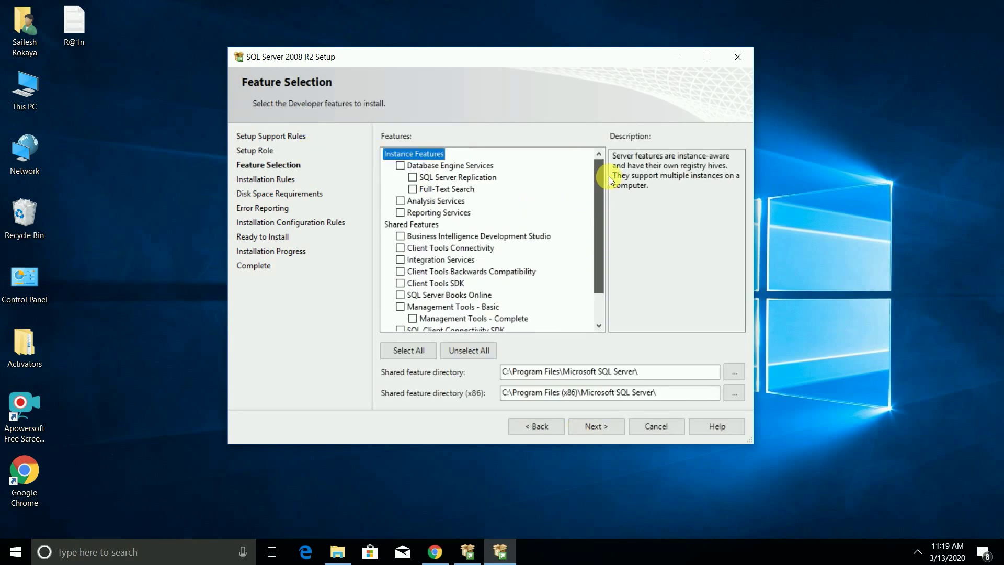
Select all features and run the Installation Rules check: 6 passed, 0 failed, 18 skipped.
scroll(610, 215, "down", 2)
left_click_drag(610, 216, 603, 172)
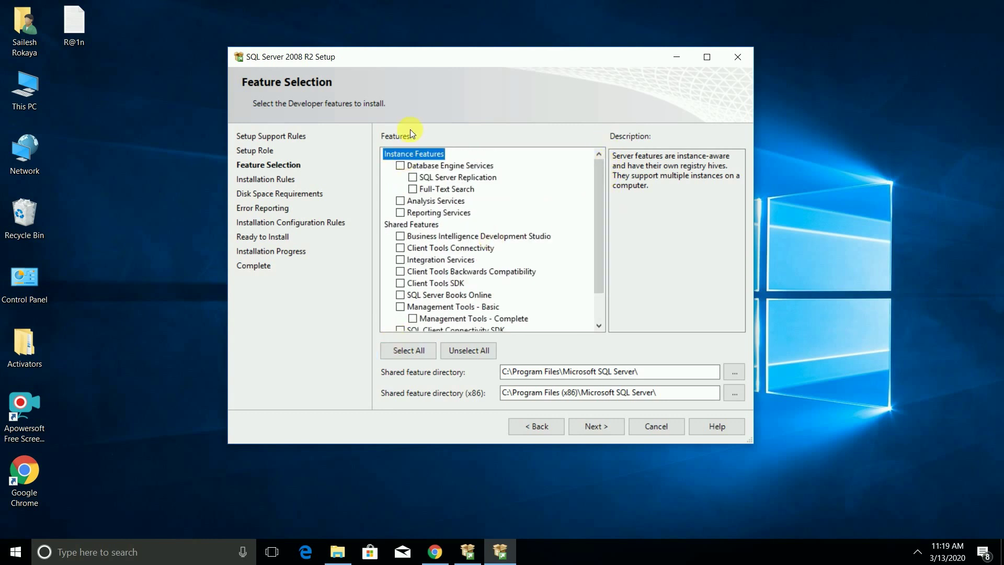
left_click(403, 352)
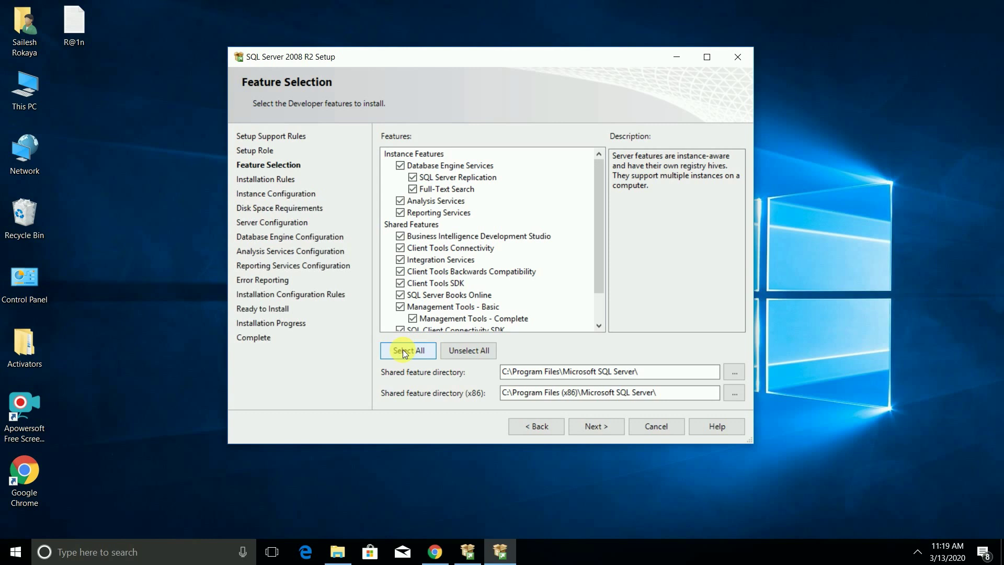
left_click(607, 432)
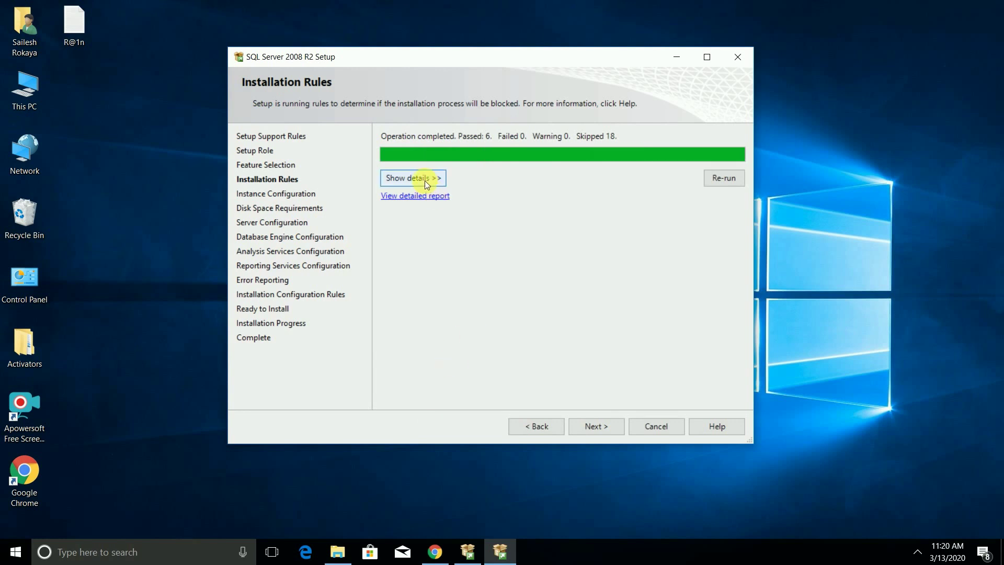
Review the rule details, keep the default MSSQLSERVER instance, and accept the 6109 MB disk requirement.
left_click(425, 181)
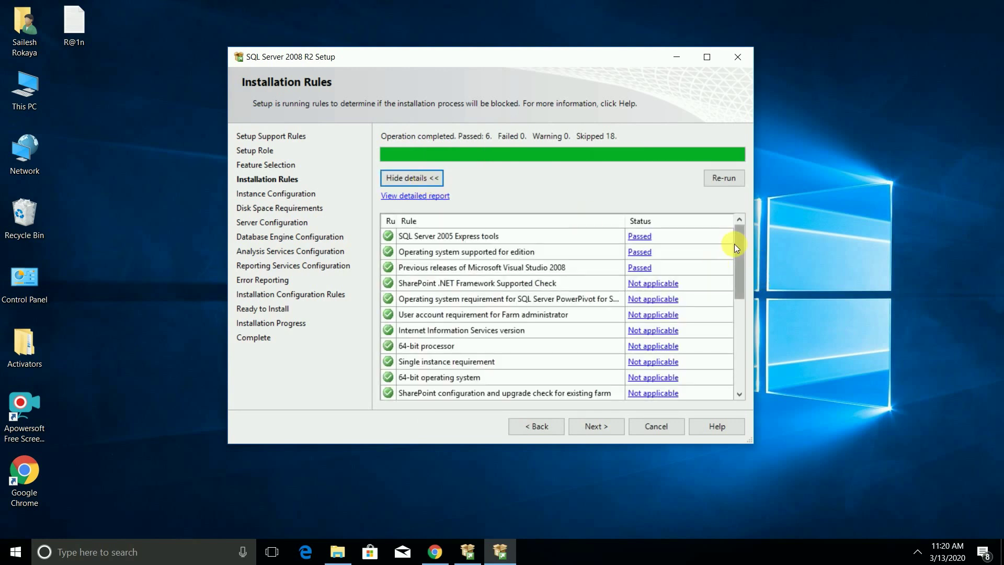
mouse_move(739, 244)
left_mouse_down()
mouse_move(743, 351)
mouse_move(742, 238)
left_mouse_up()
left_click(598, 428)
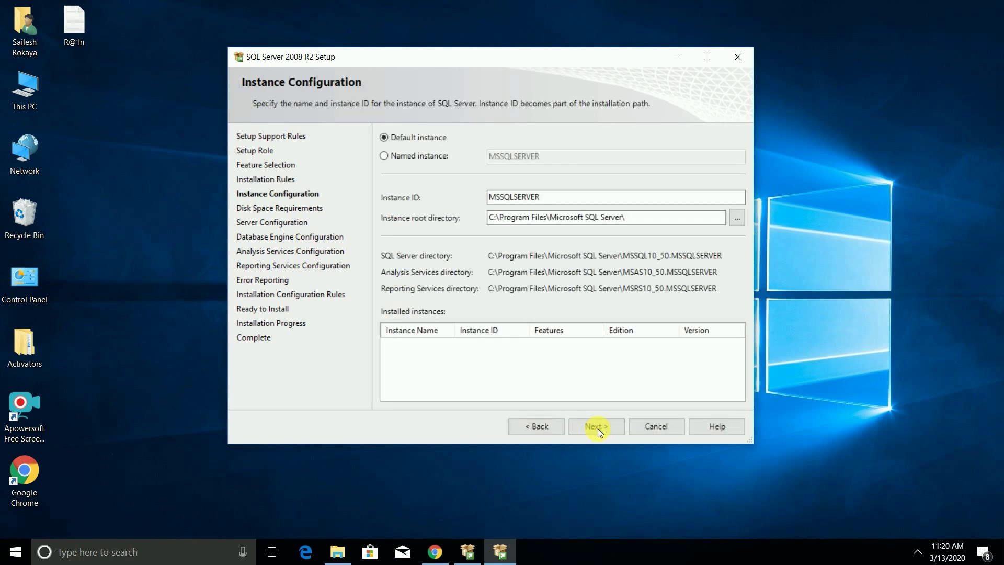
left_click(598, 427)
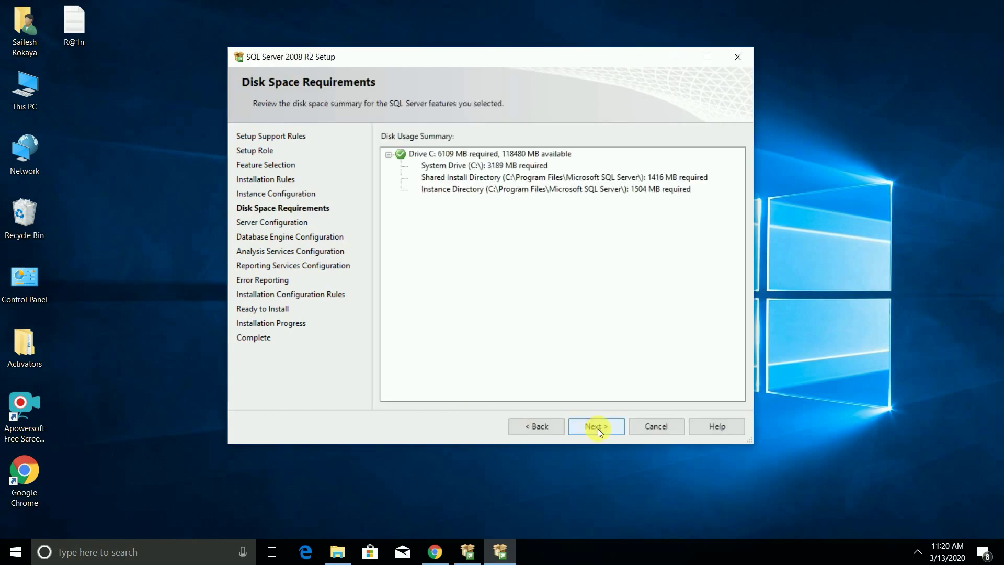
left_click(598, 427)
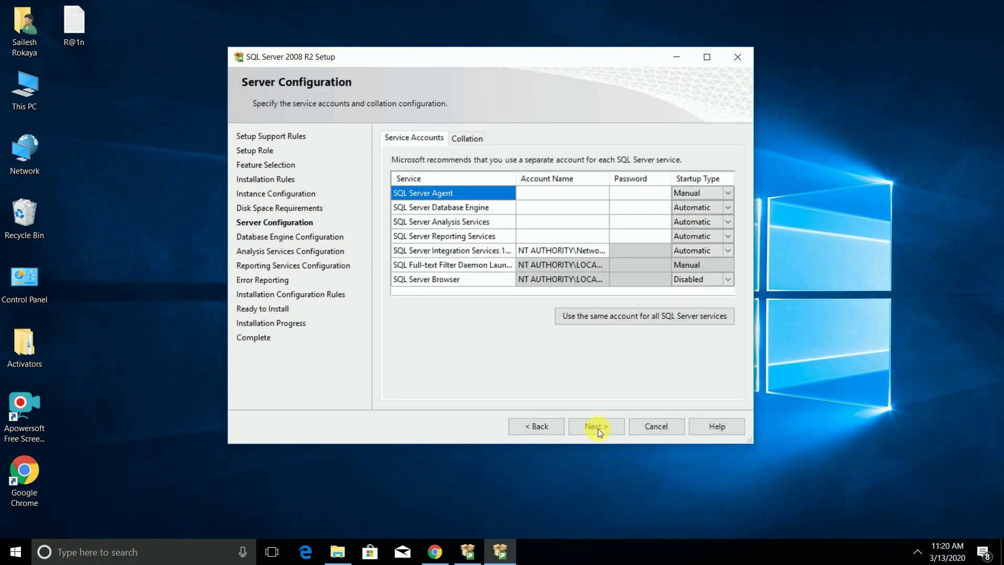
Set SQL Server Browser to Manual and run all services as NT AUTHORITY\NETWORK SERVICE.
left_click(730, 281)
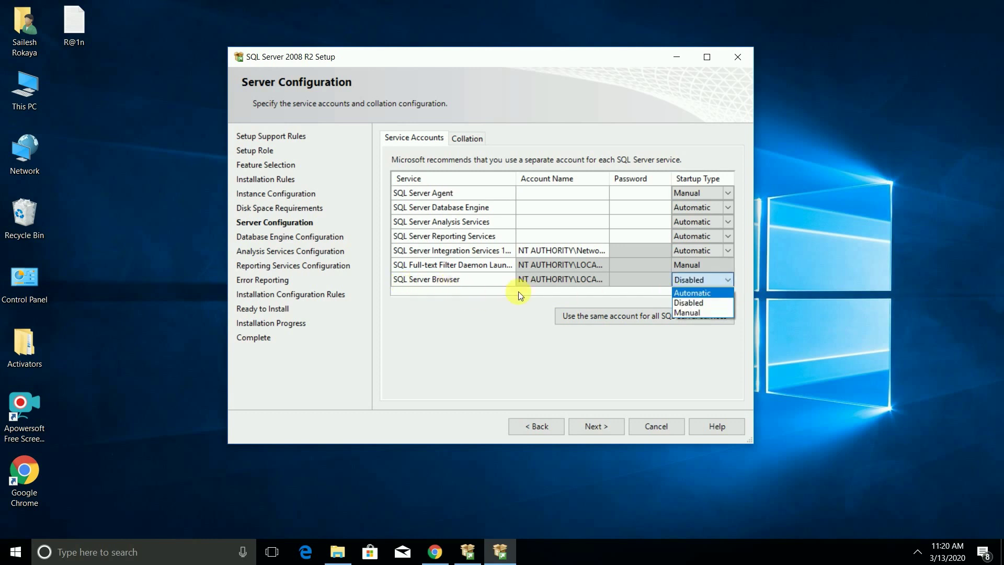
left_click(686, 312)
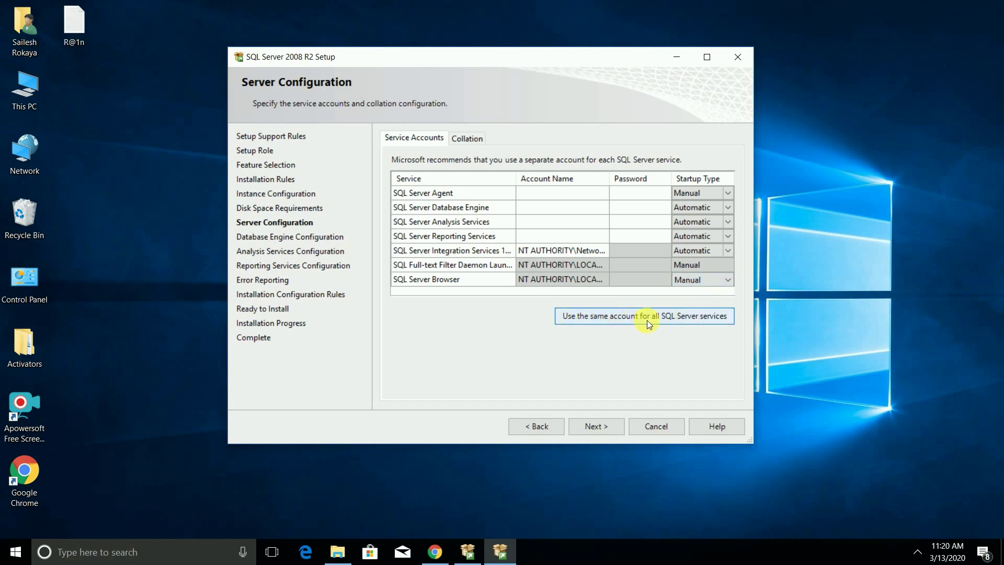
left_click(718, 319)
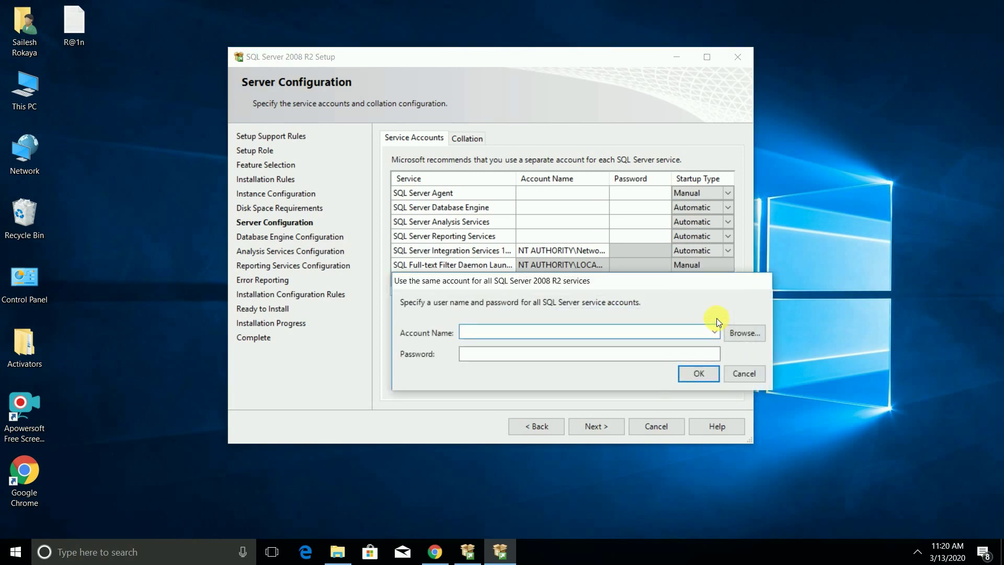
left_click(715, 333)
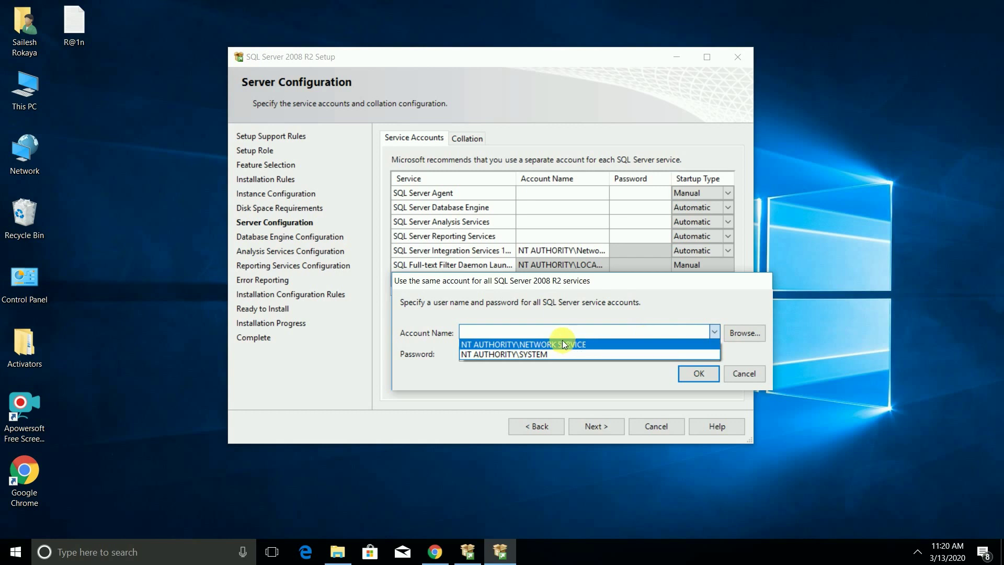
left_click(534, 345)
left_click(689, 376)
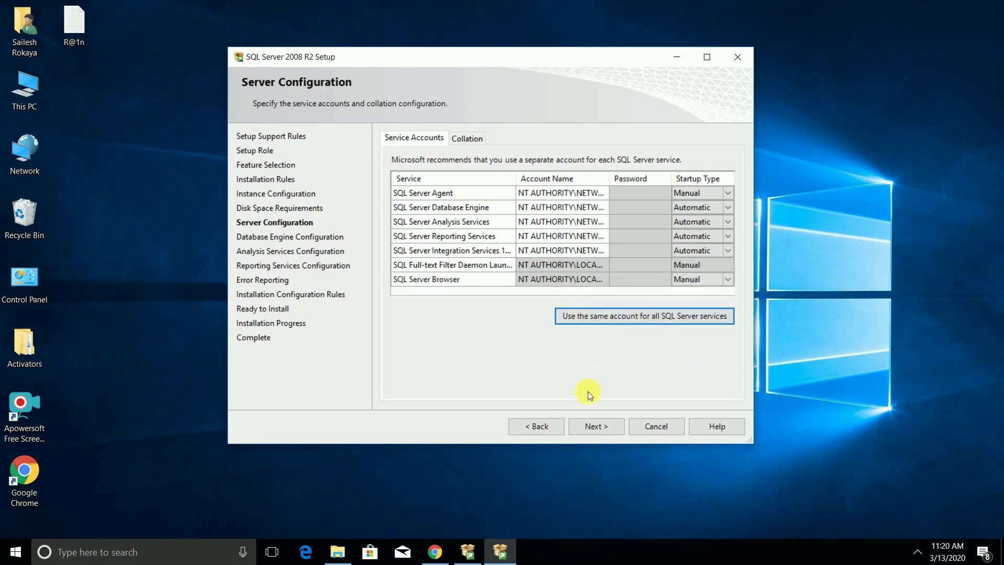
left_click(597, 430)
right_click(884, 253)
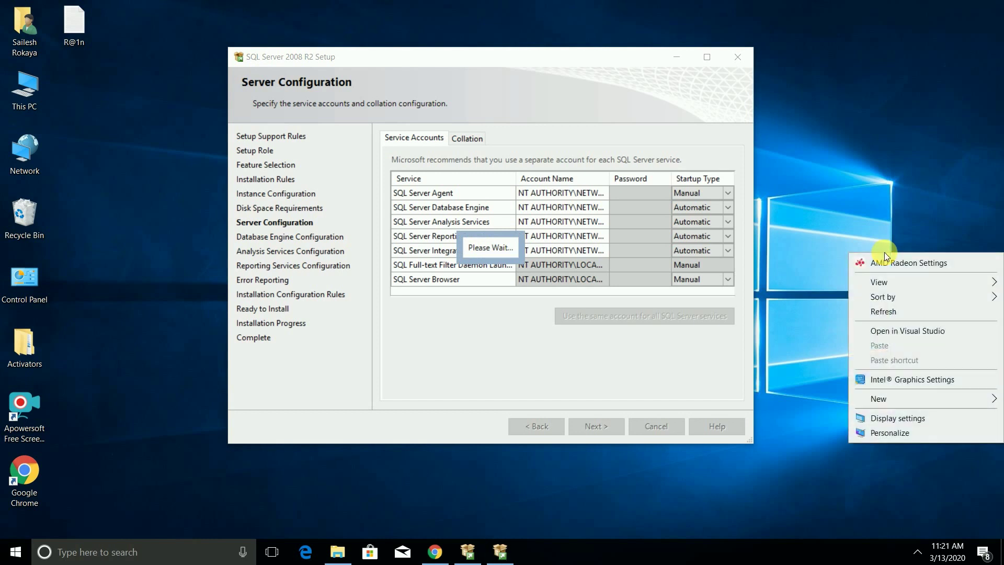
Use Mixed Mode authentication, enter and confirm the sa password, and add the current user as administrator.
left_click(883, 312)
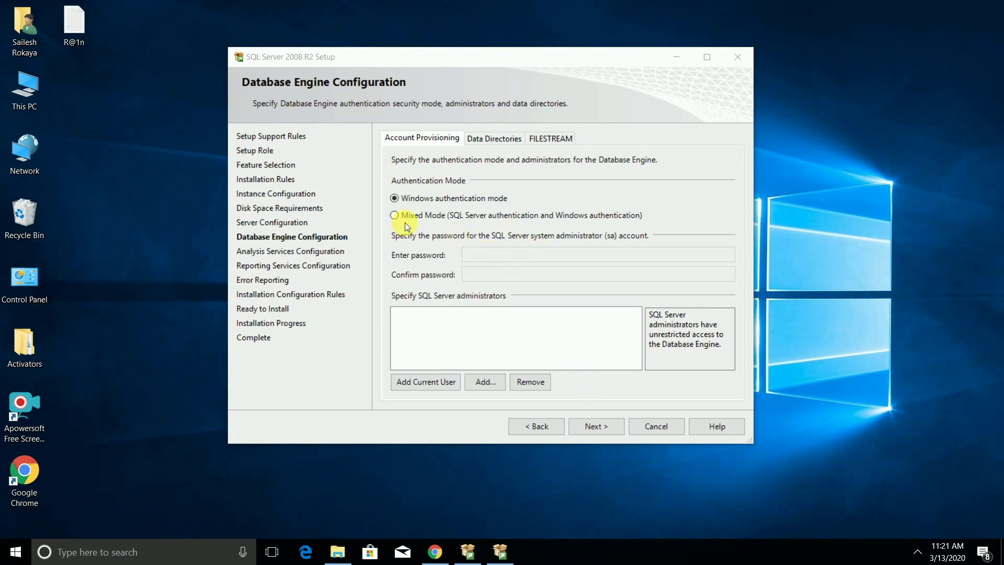
left_click(420, 216)
left_click(515, 257)
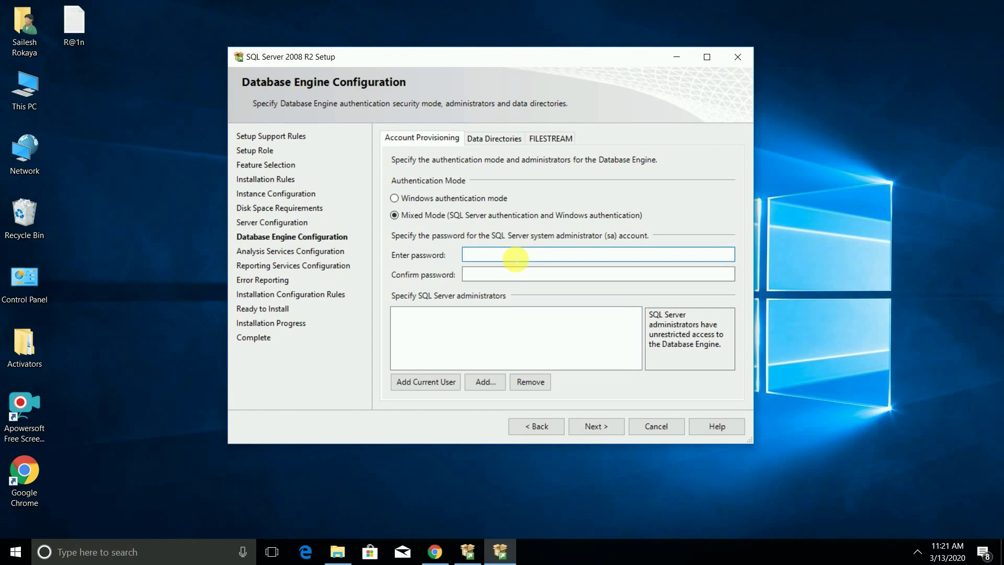
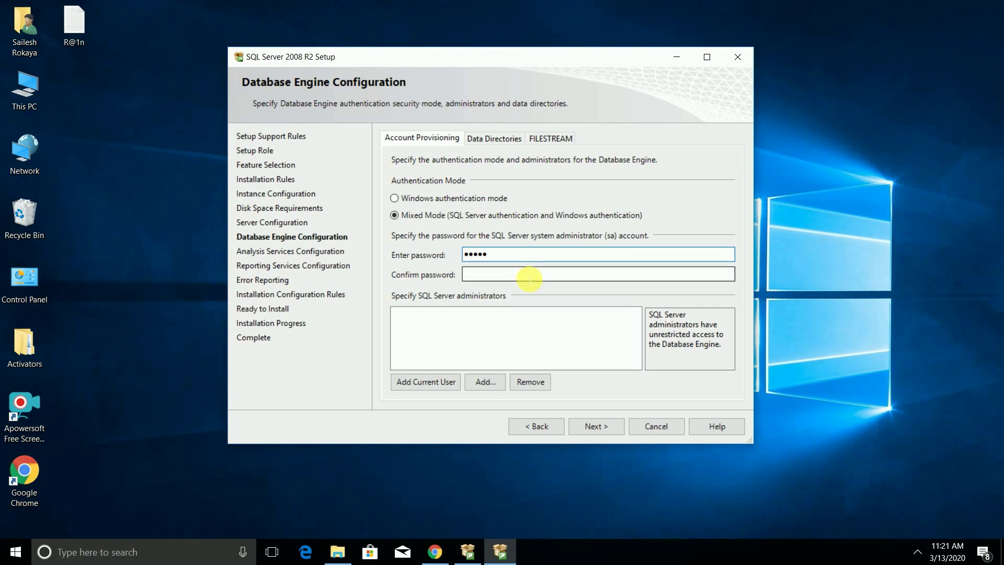
left_click(530, 279)
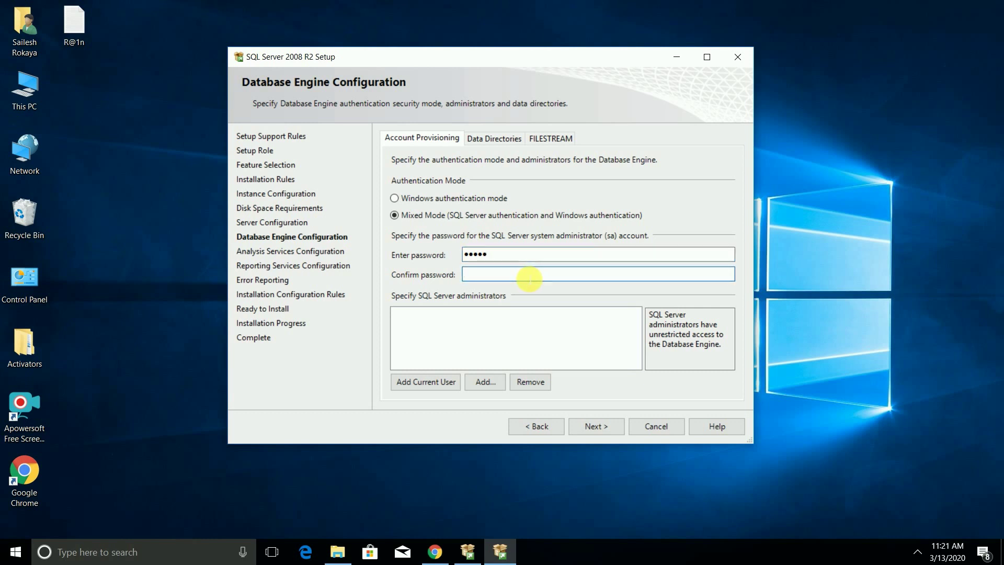
left_click(422, 385)
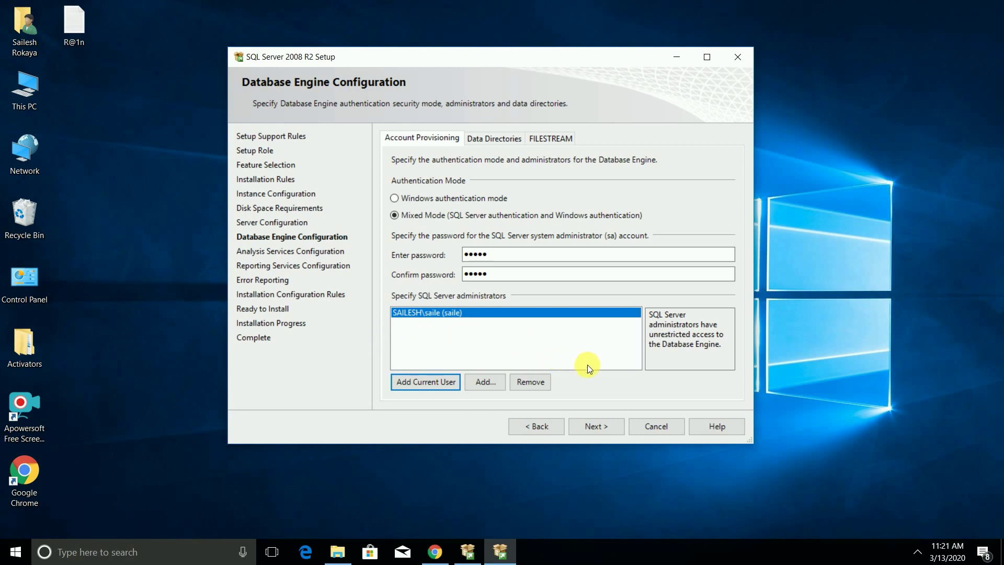
Make the current user an Analysis Services administrator and keep the Reporting Services and Error Reporting defaults.
left_click(595, 431)
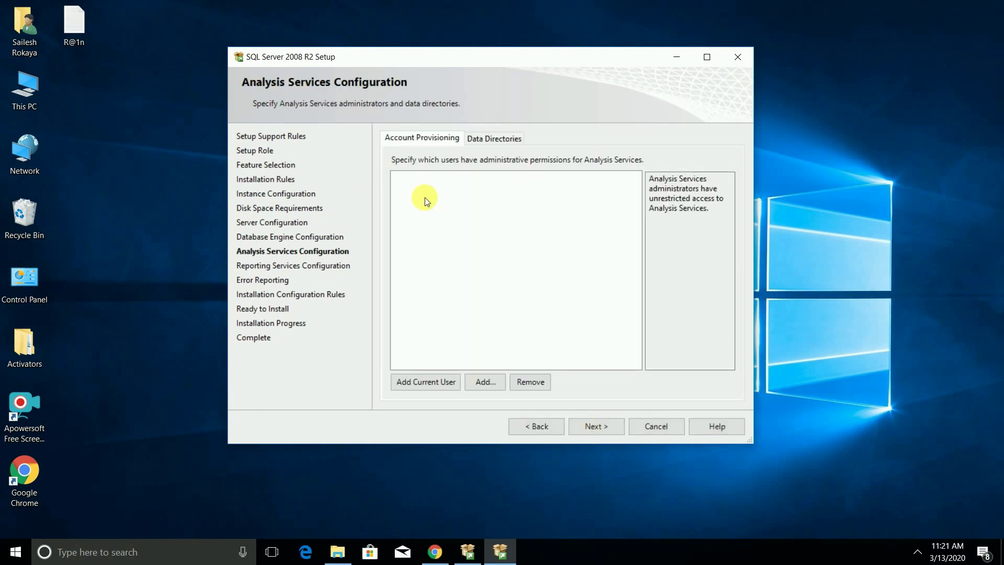
left_click(415, 382)
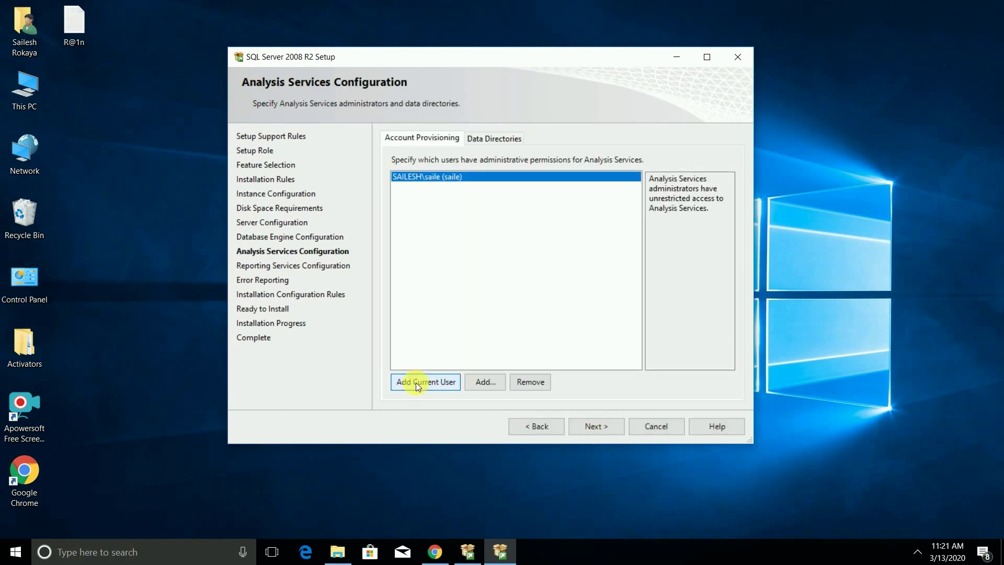
left_click(598, 433)
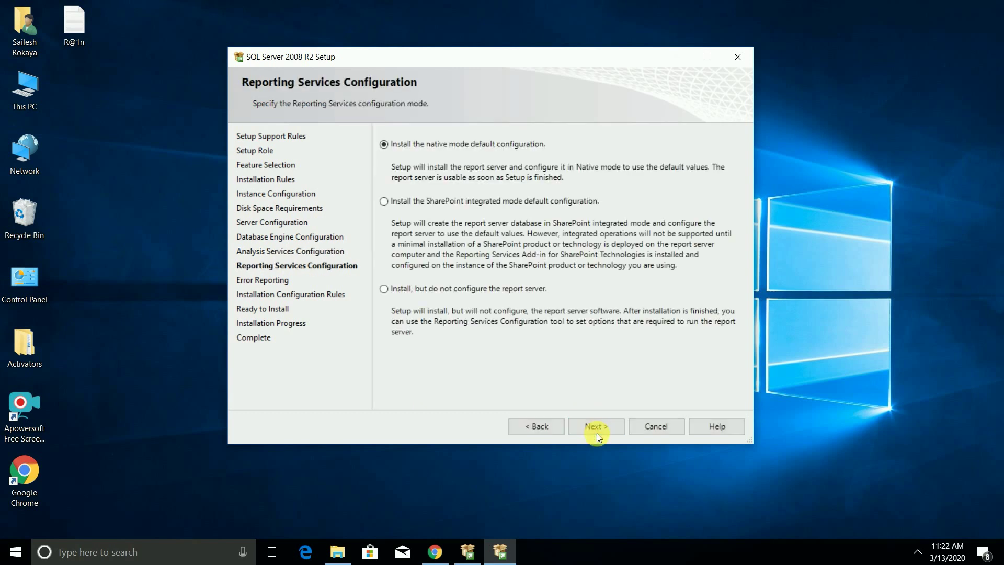
left_click(595, 419)
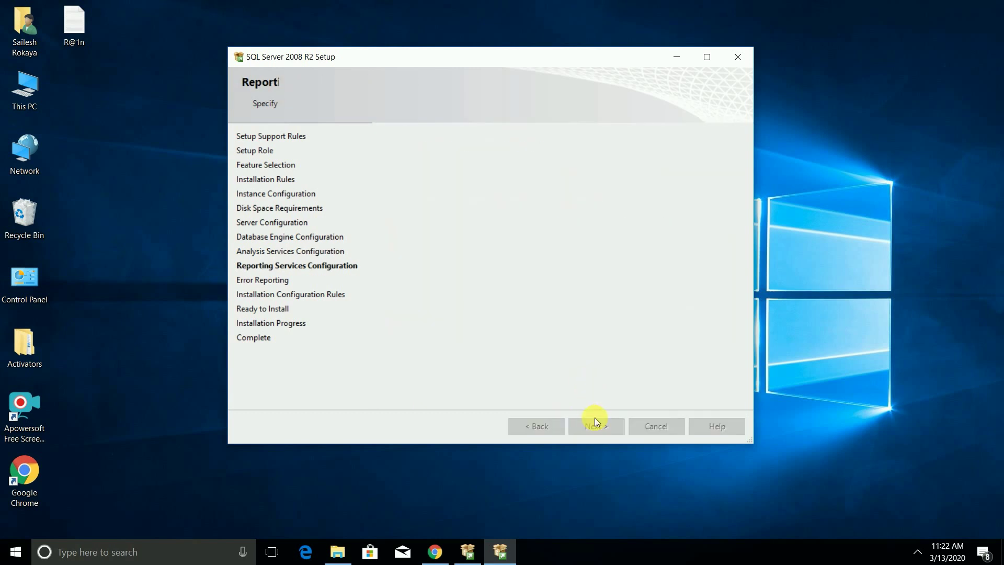
left_click(598, 425)
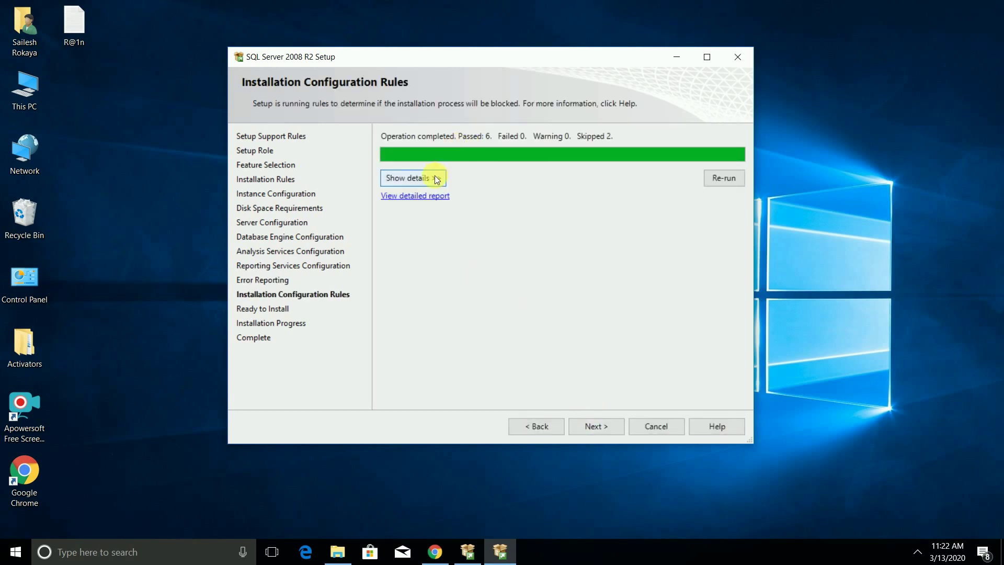
Review the configuration rule results and go on to the Ready to Install summary.
left_click(435, 176)
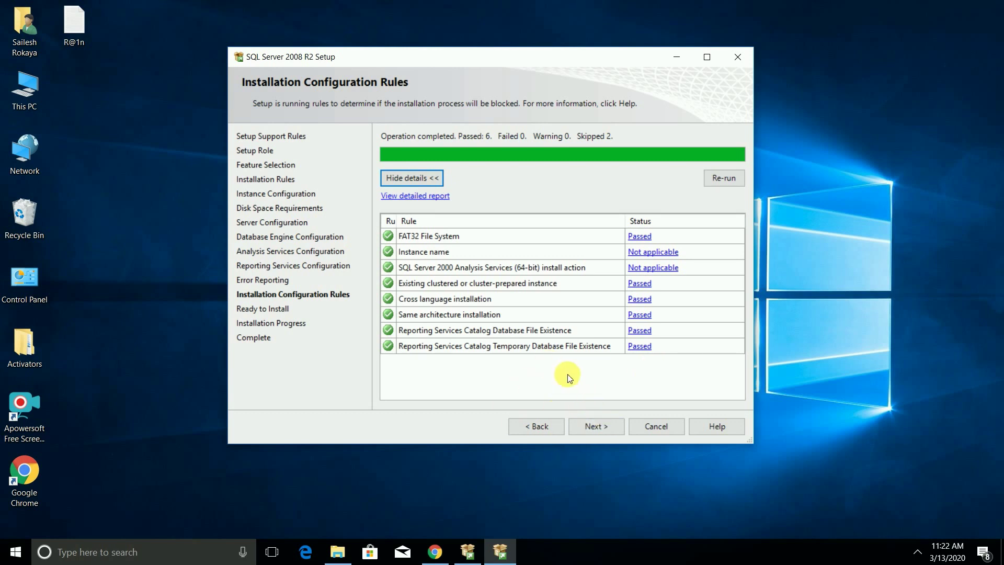
left_click(596, 426)
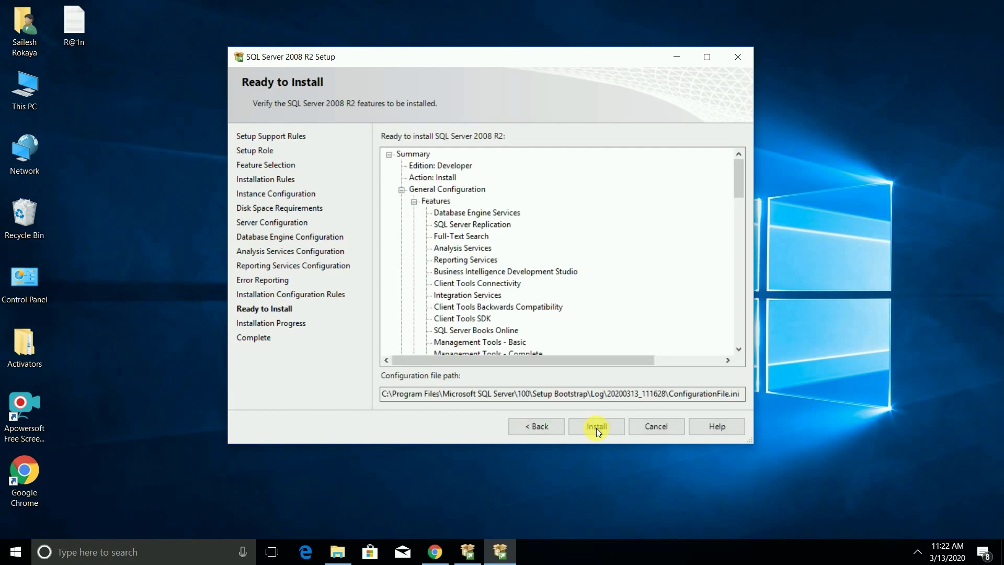
mouse_move(739, 180)
left_mouse_down()
mouse_move(739, 362)
mouse_move(738, 166)
left_mouse_up()
Start the SQL Server 2008 R2 installation and refresh the desktop while it runs.
left_click(604, 431)
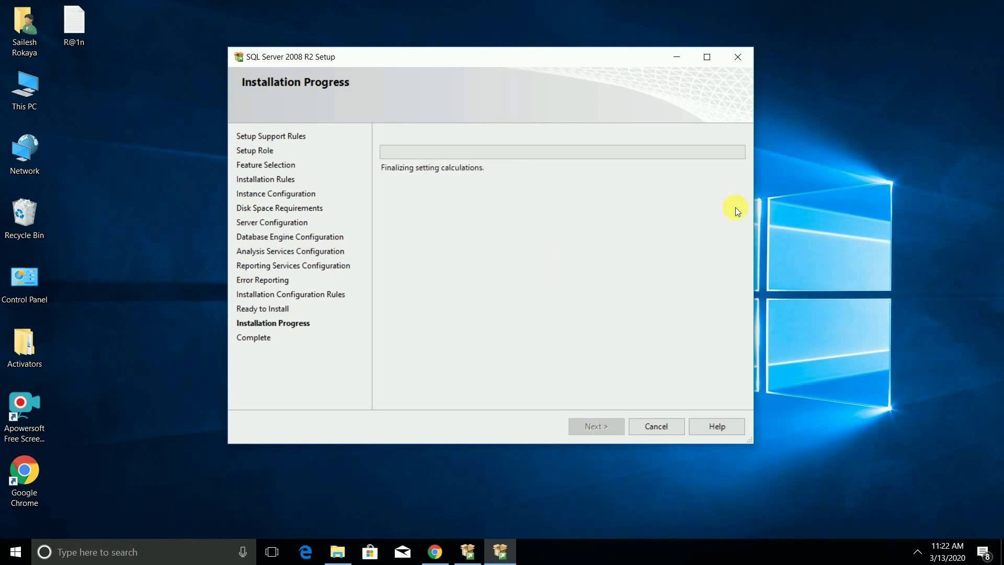
right_click(837, 180)
left_click(853, 238)
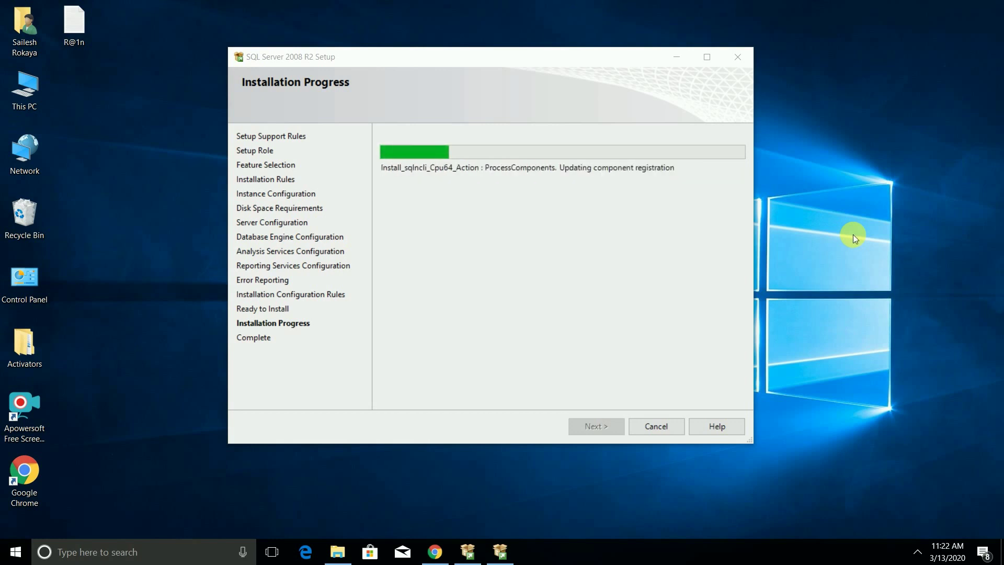
right_click(854, 235)
left_click(874, 296)
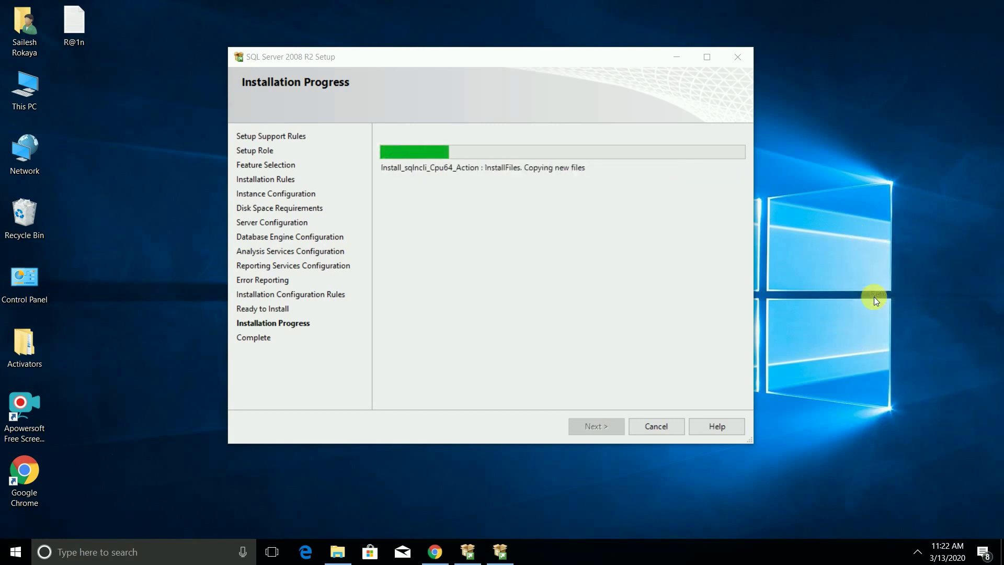
right_click(874, 297)
left_click(876, 356)
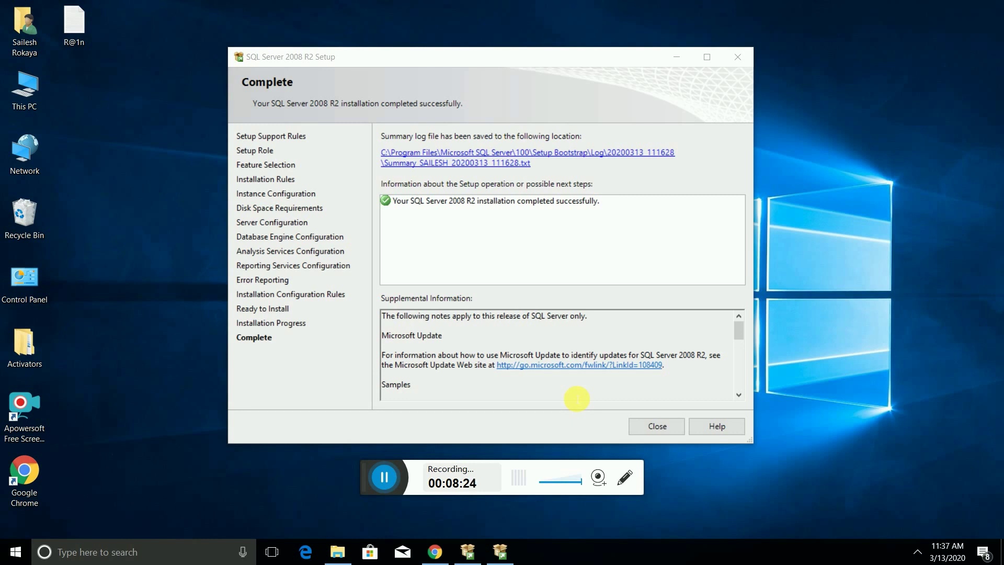
left_click_drag(607, 62, 618, 39)
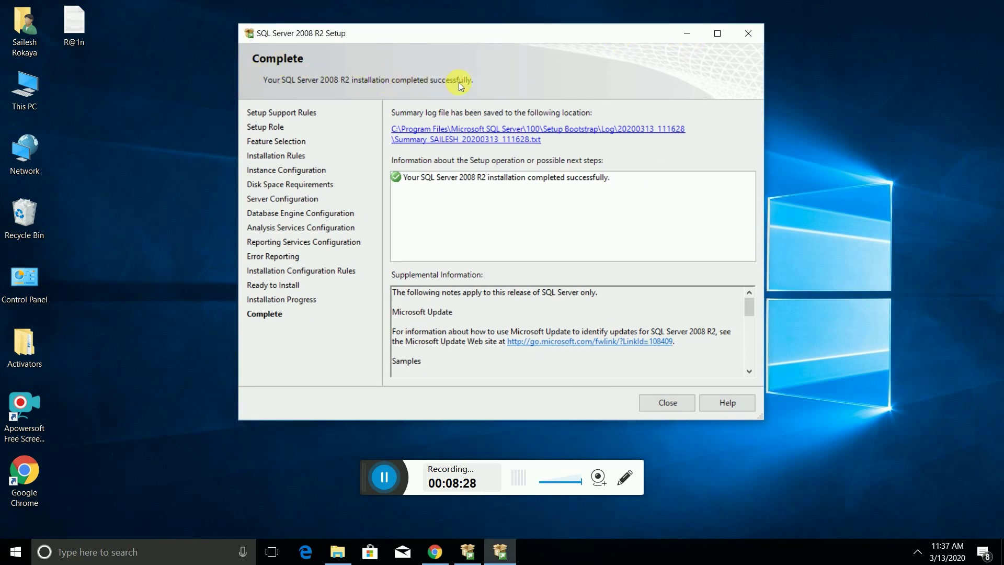
left_click(978, 120)
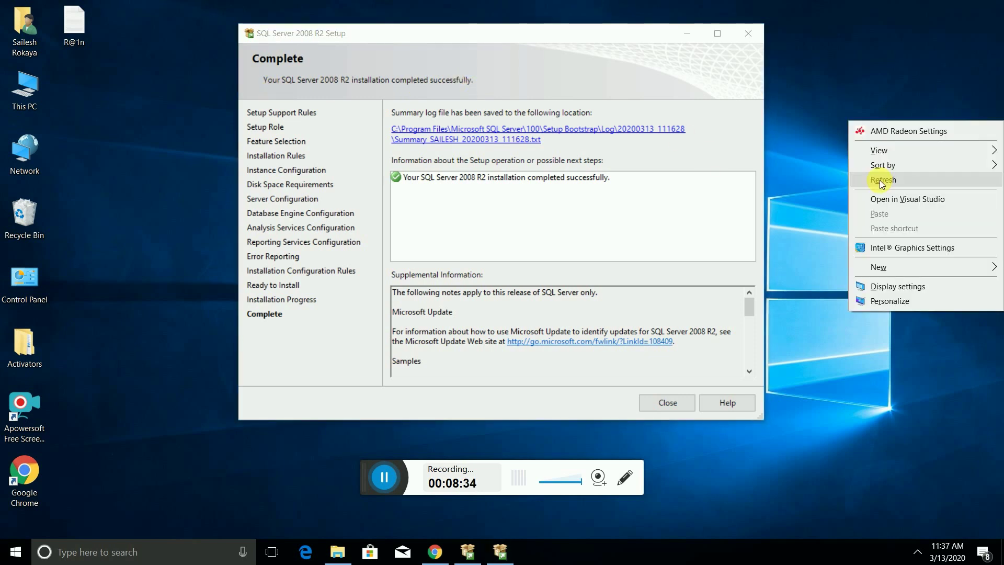
left_click(892, 181)
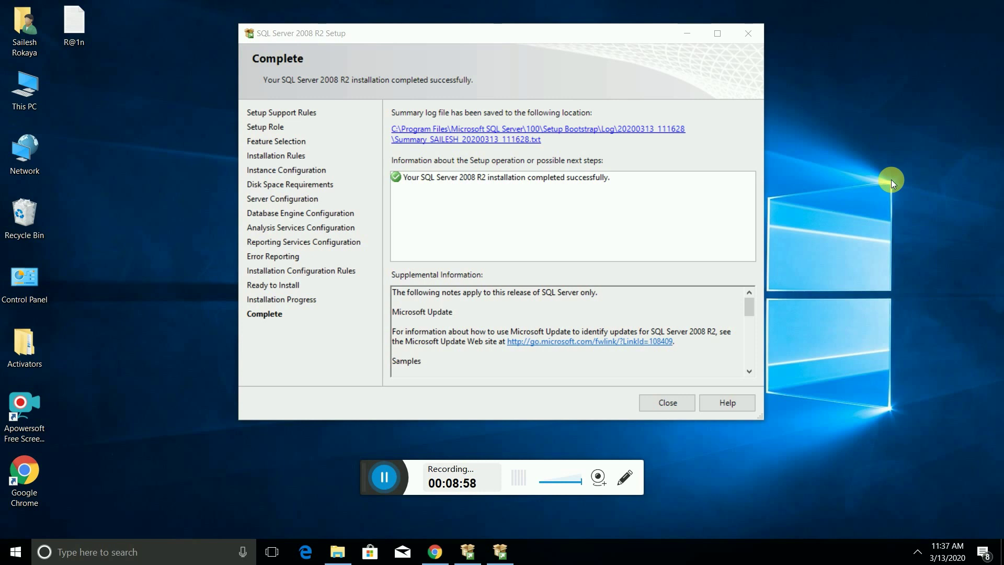
Switch to Chrome and browse the SBRC Nepal channel's About page on YouTube.
left_click(432, 542)
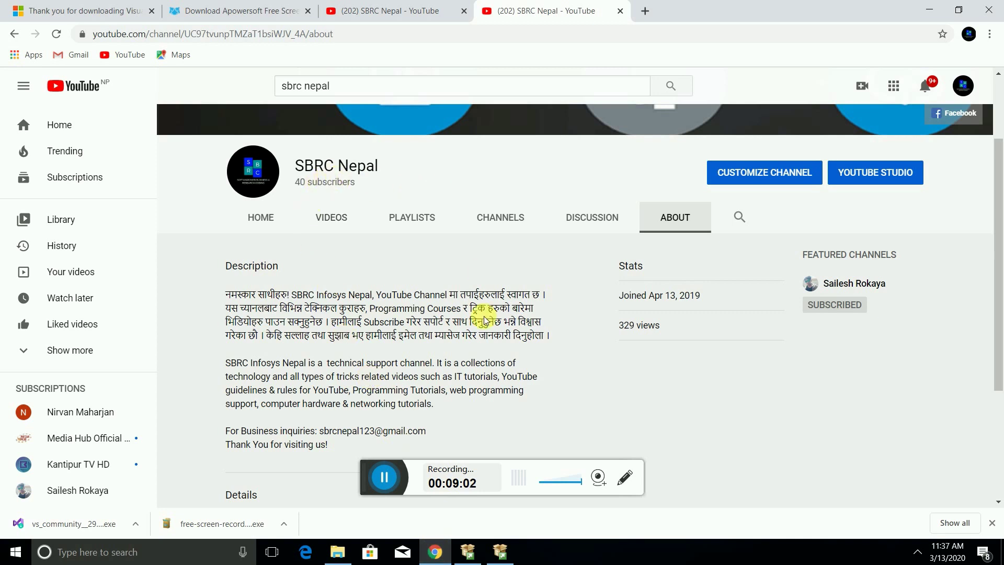
scroll(489, 357, "down", 1)
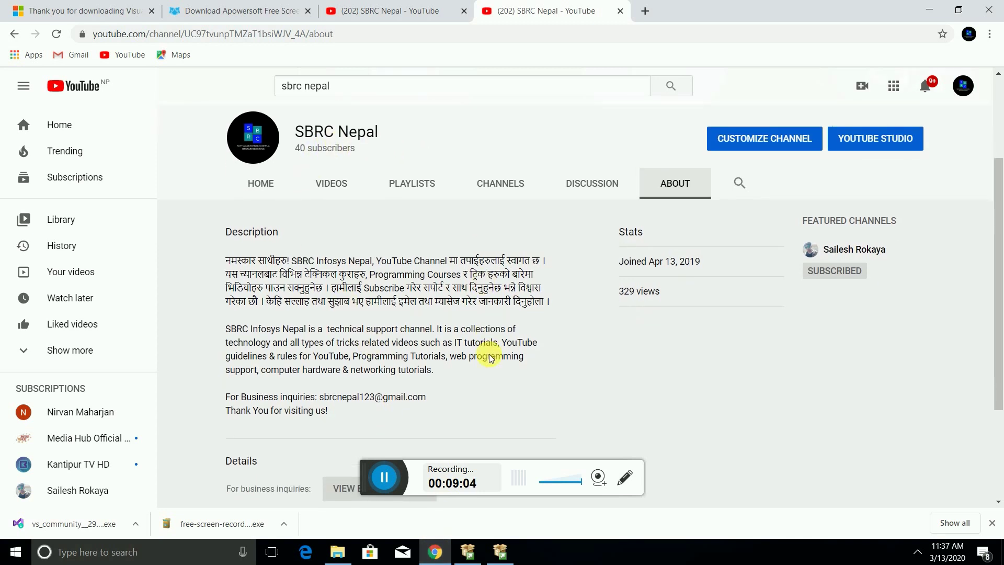
scroll(489, 358, "up", 1)
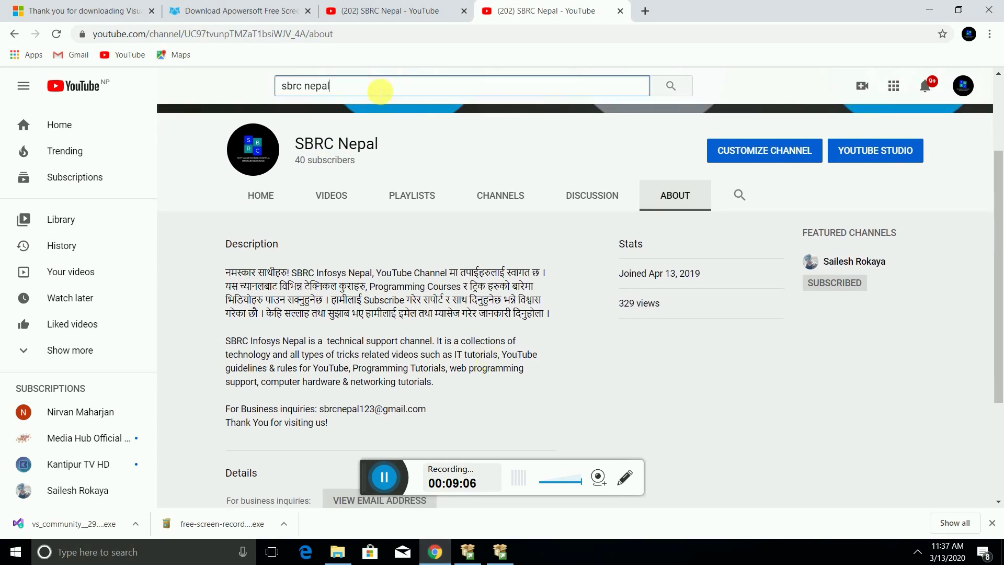
left_click_drag(381, 86, 258, 93)
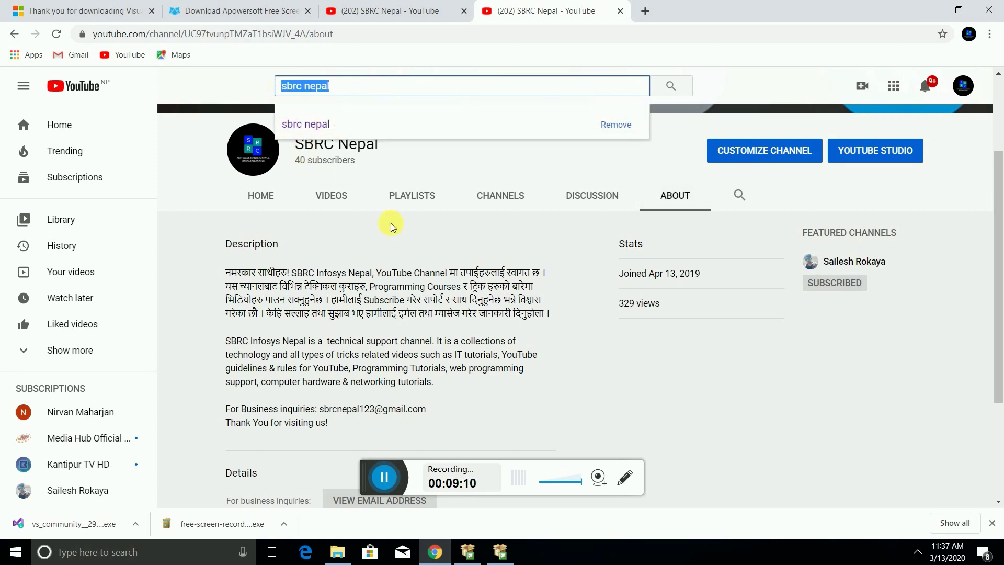
scroll(452, 285, "up", 3)
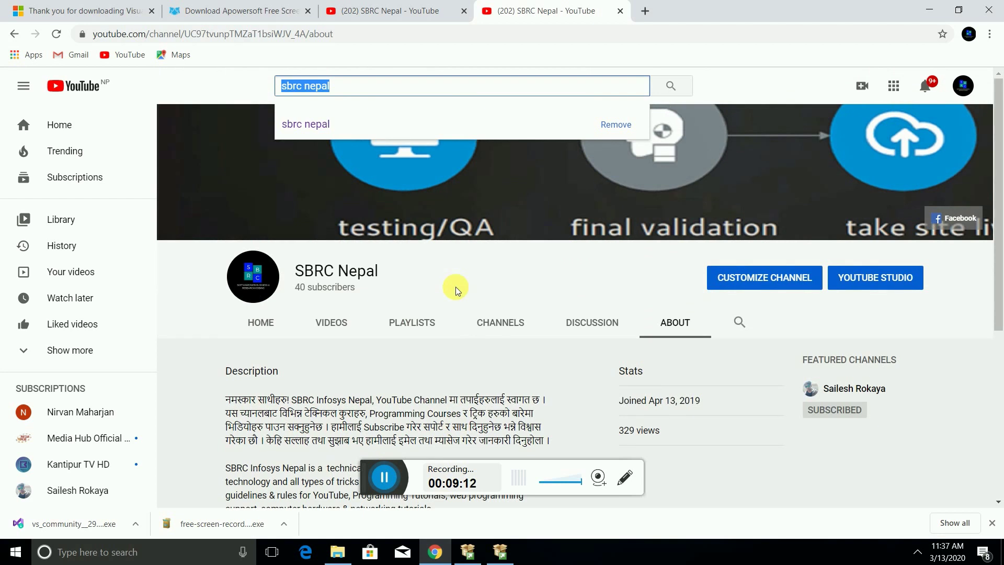
scroll(456, 287, "down", 3)
scroll(456, 286, "up", 3)
left_click(394, 377)
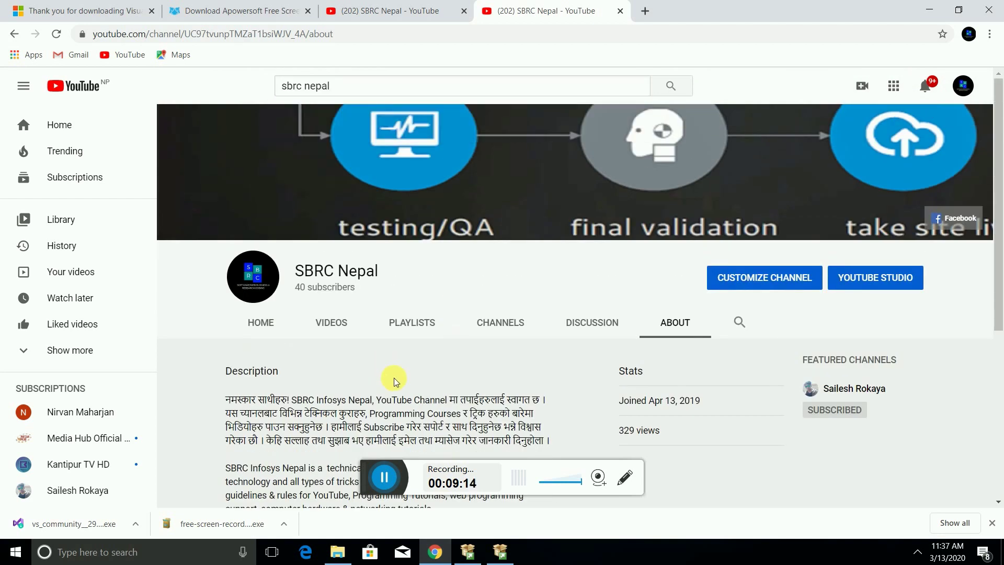
scroll(513, 360, "down", 1)
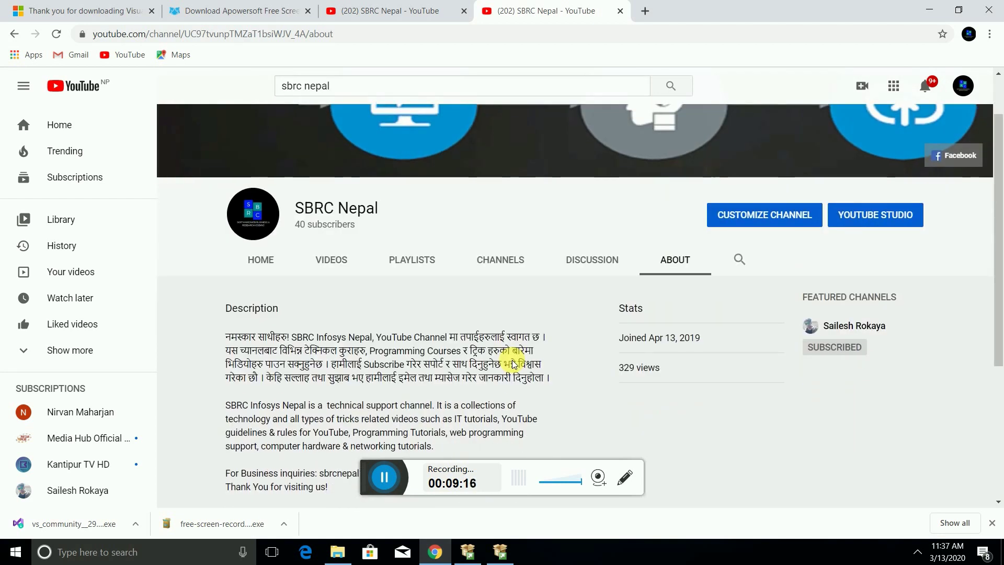